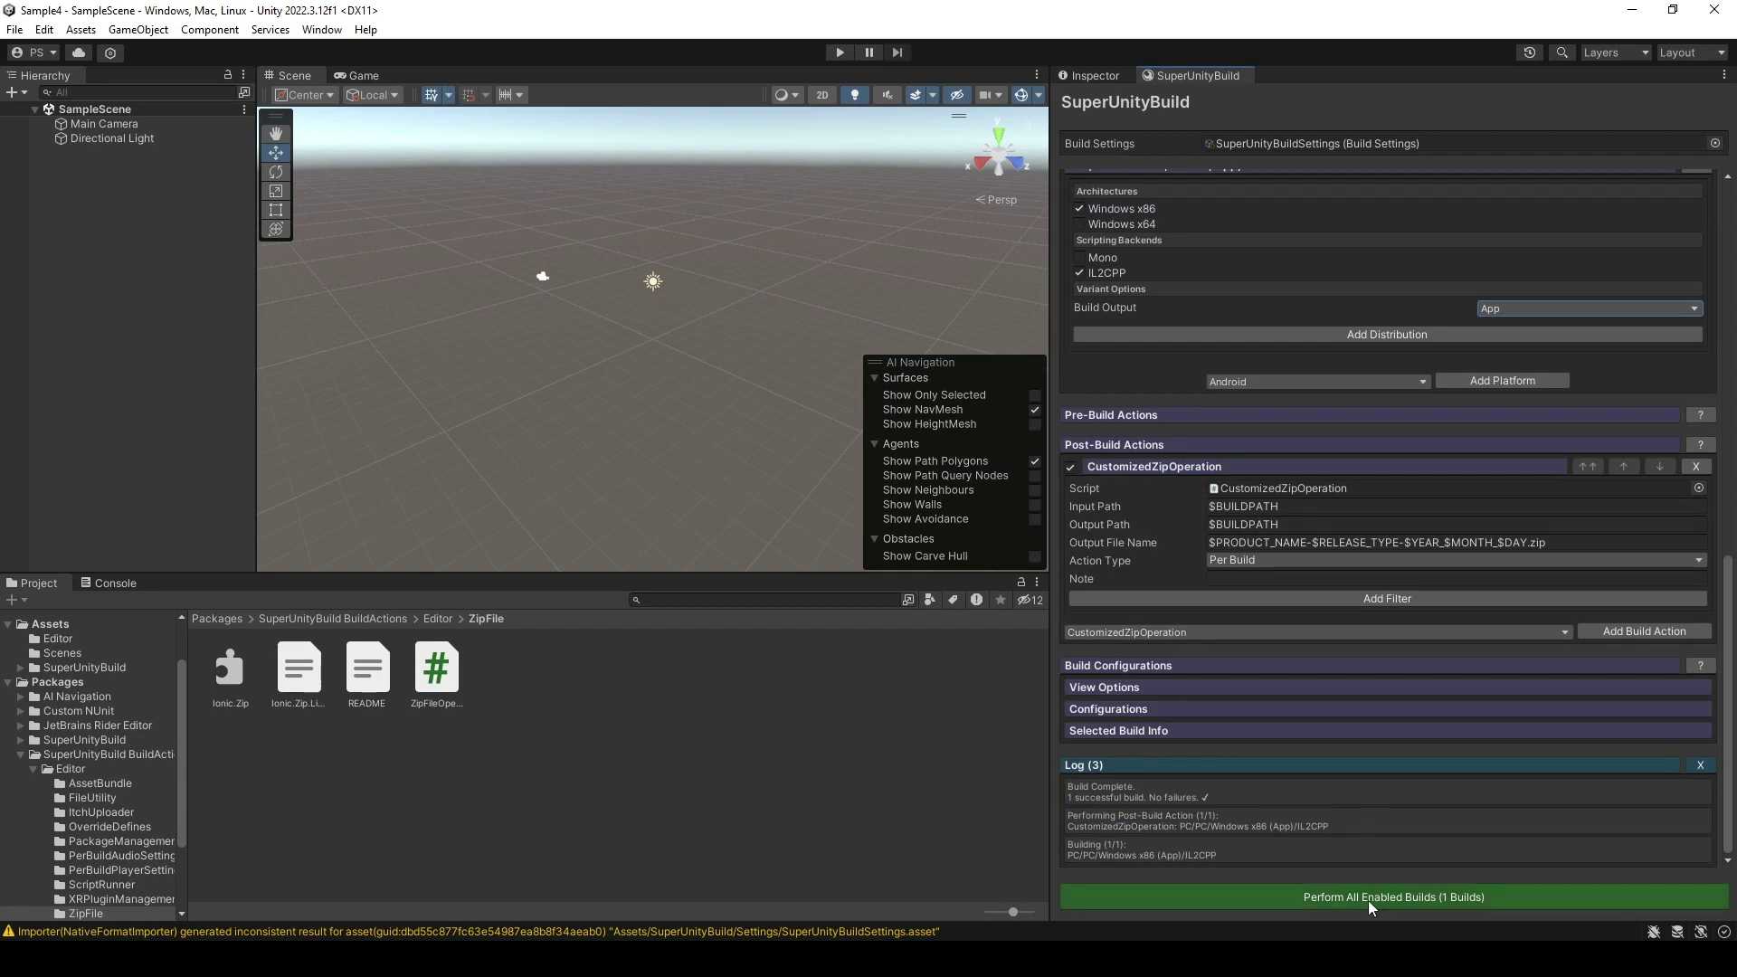
- Run all enabled SuperUnityBuild builds to produce the Windows x86 IL2CPP version 1.0.0.2
left_click(1447, 908)
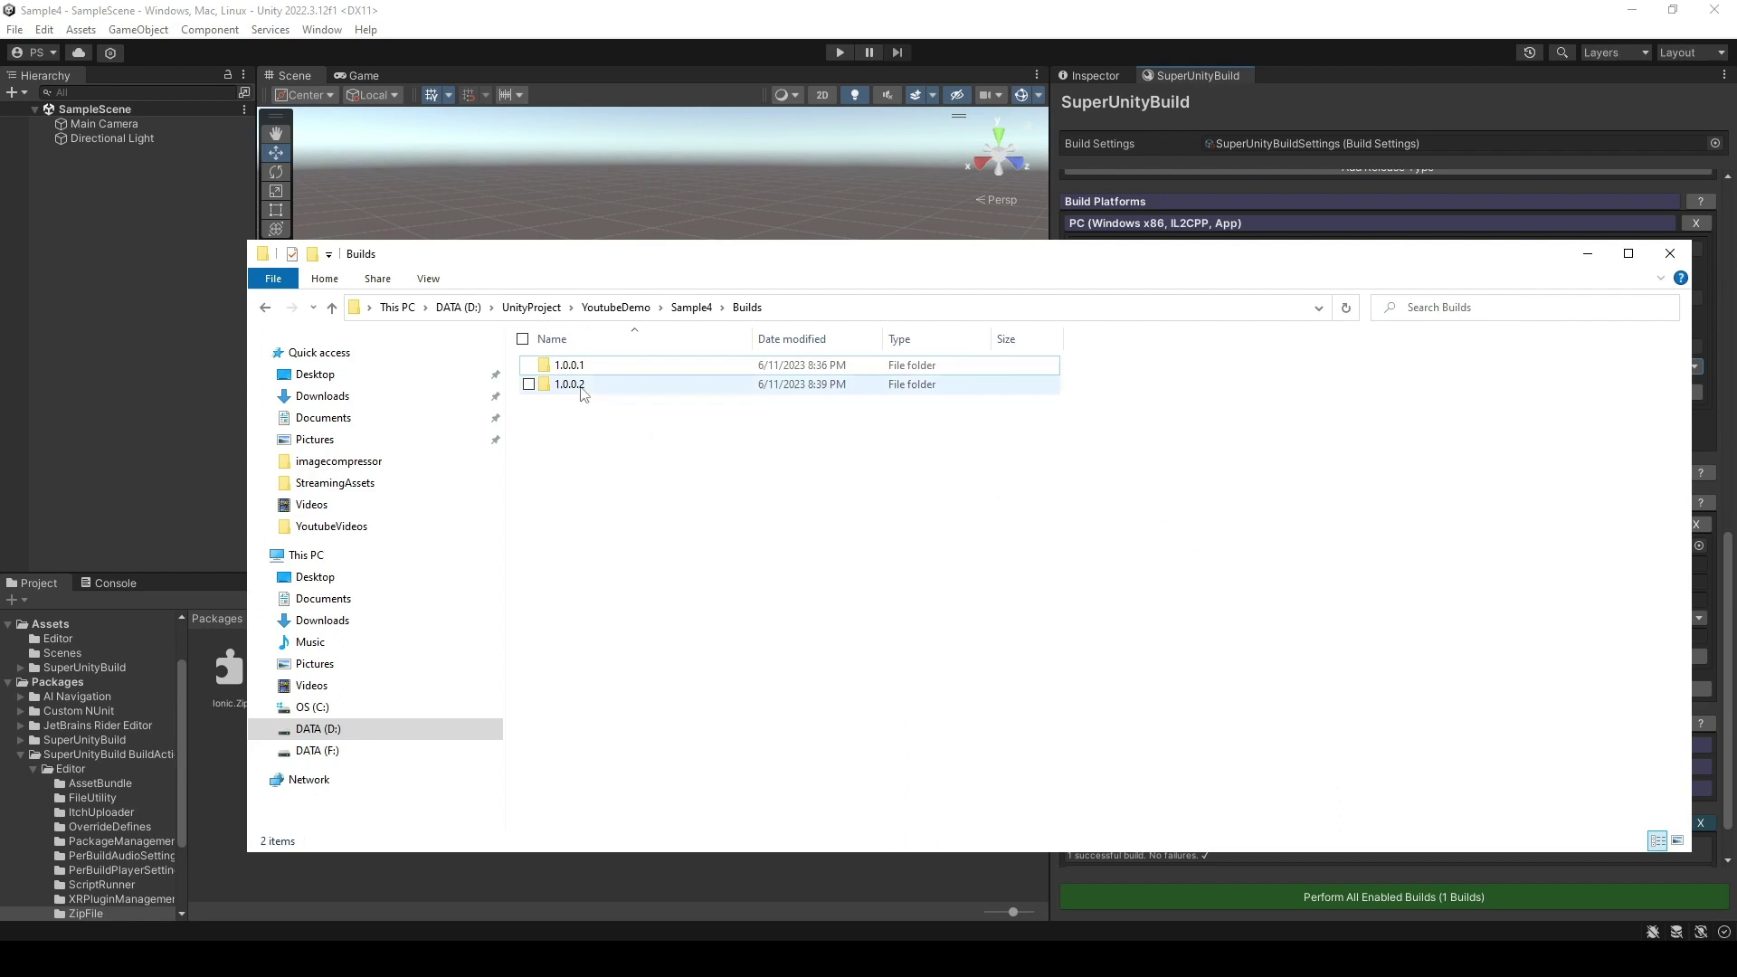
- Browse into 1.0.0.2 > PC > PC > Windows x86 > IL2CPP and select the Sample4-PC zip
mouse_move(583, 392)
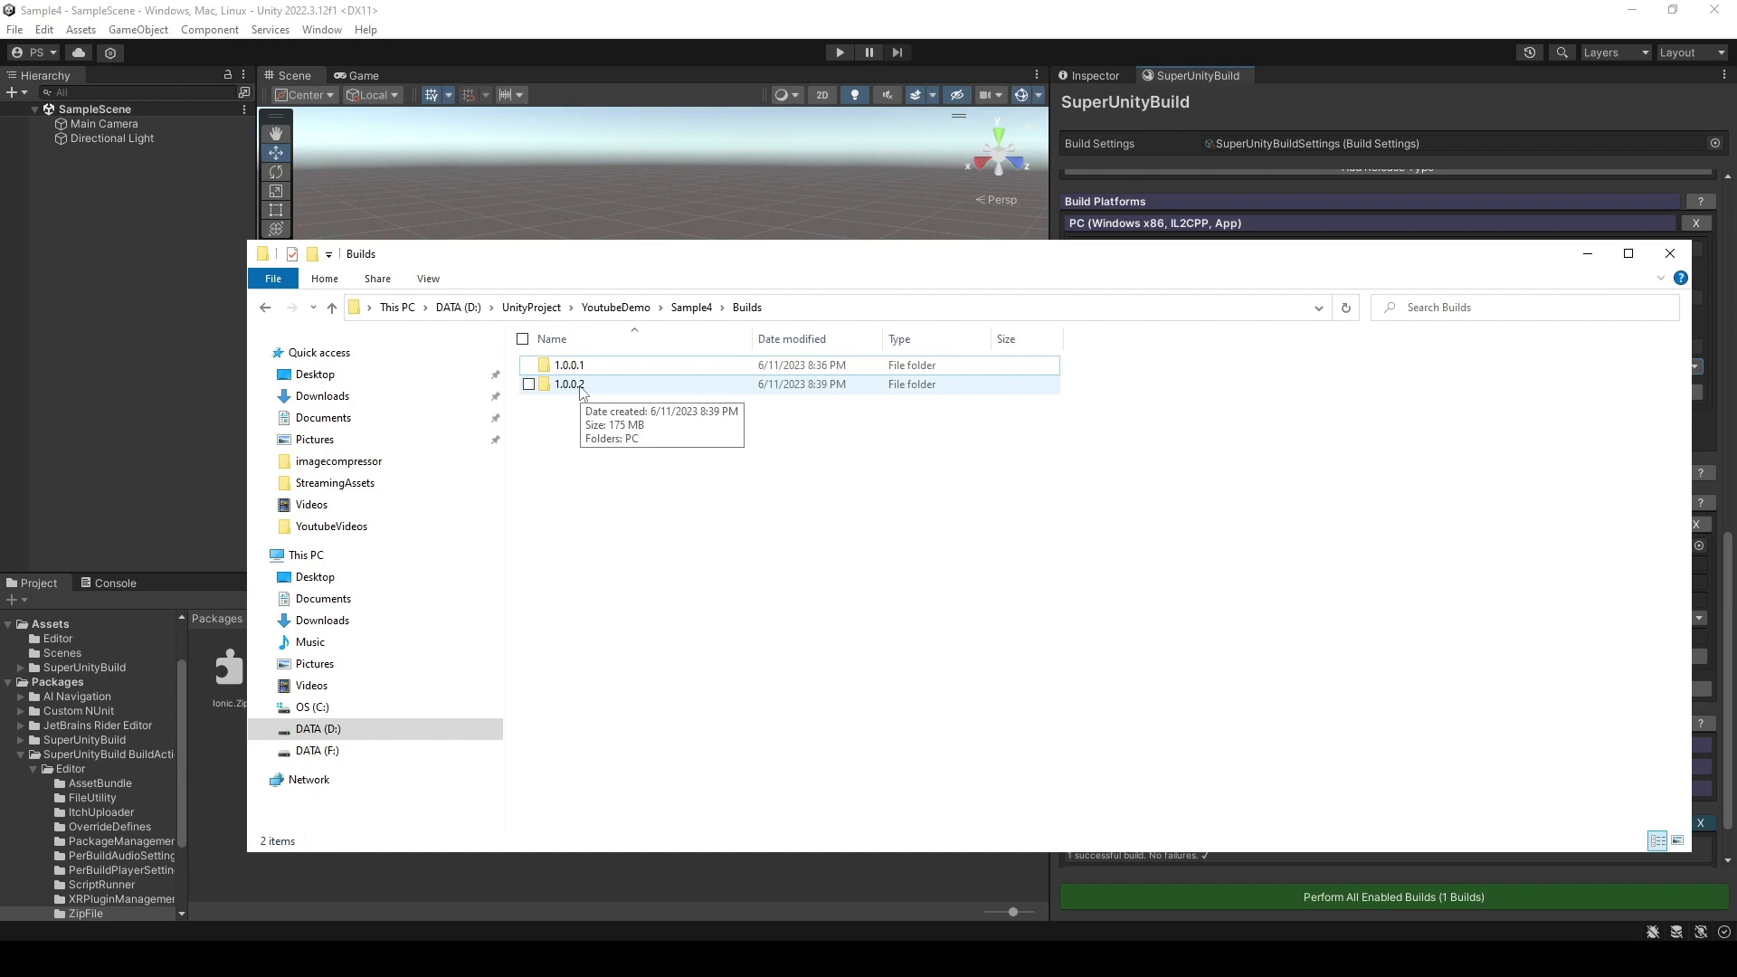
double_click(582, 389)
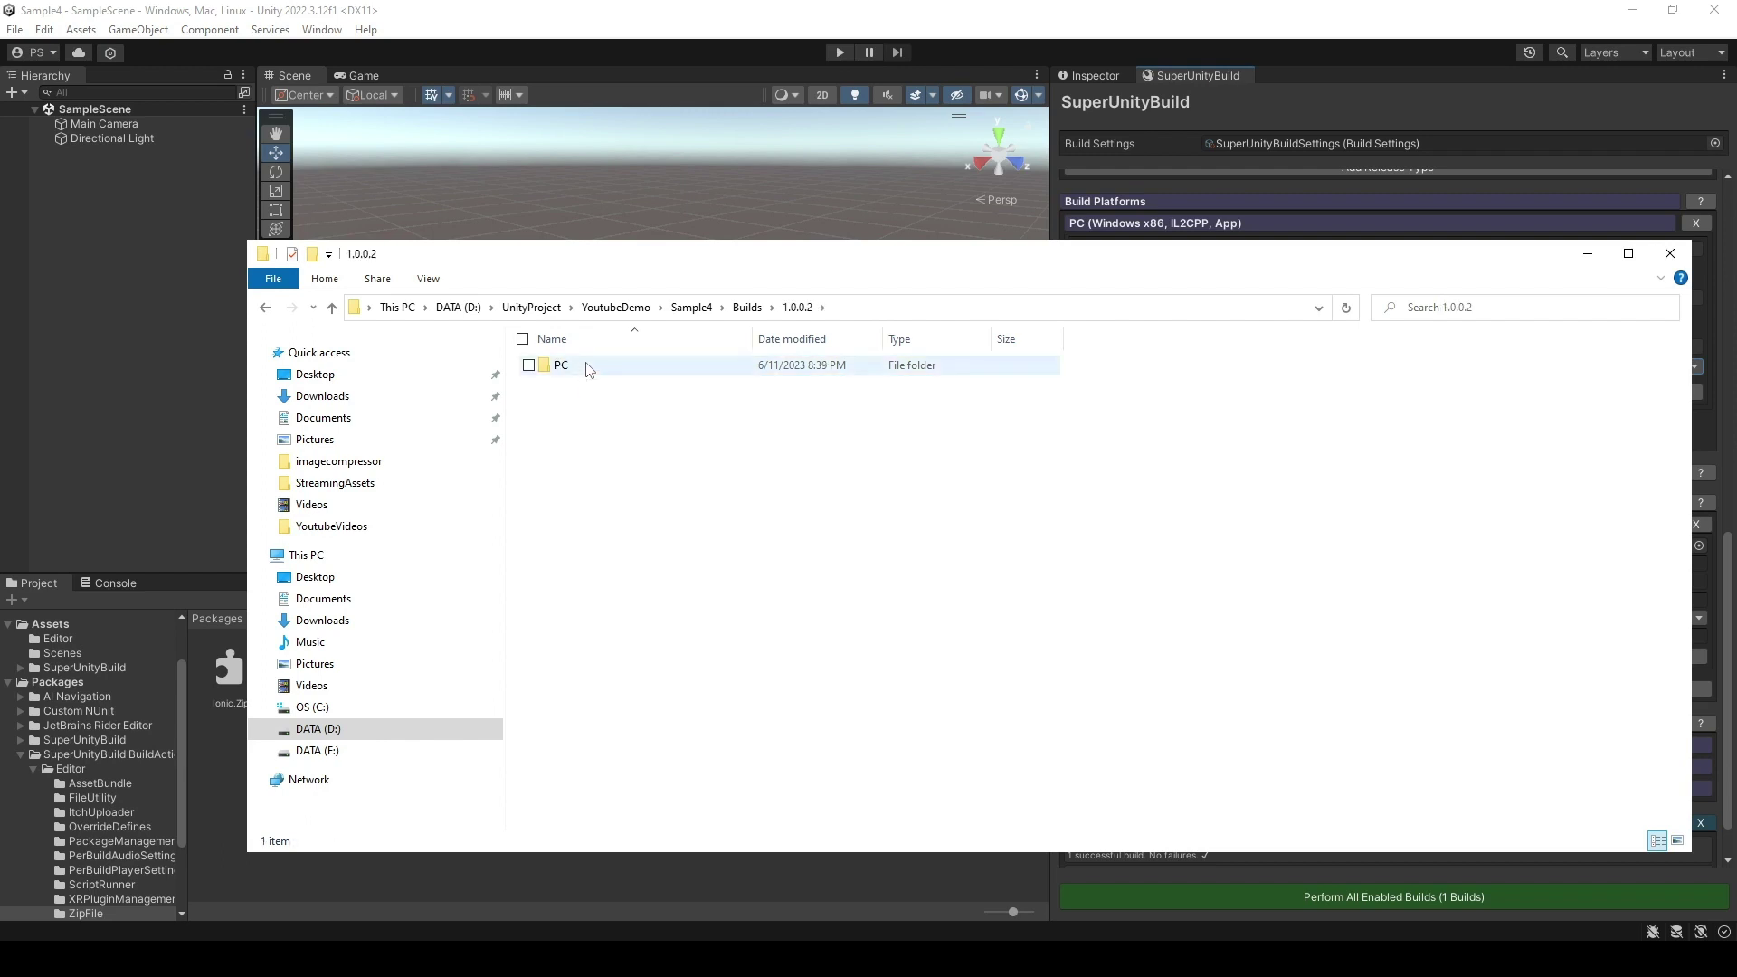
double_click(587, 366)
double_click(588, 367)
double_click(586, 366)
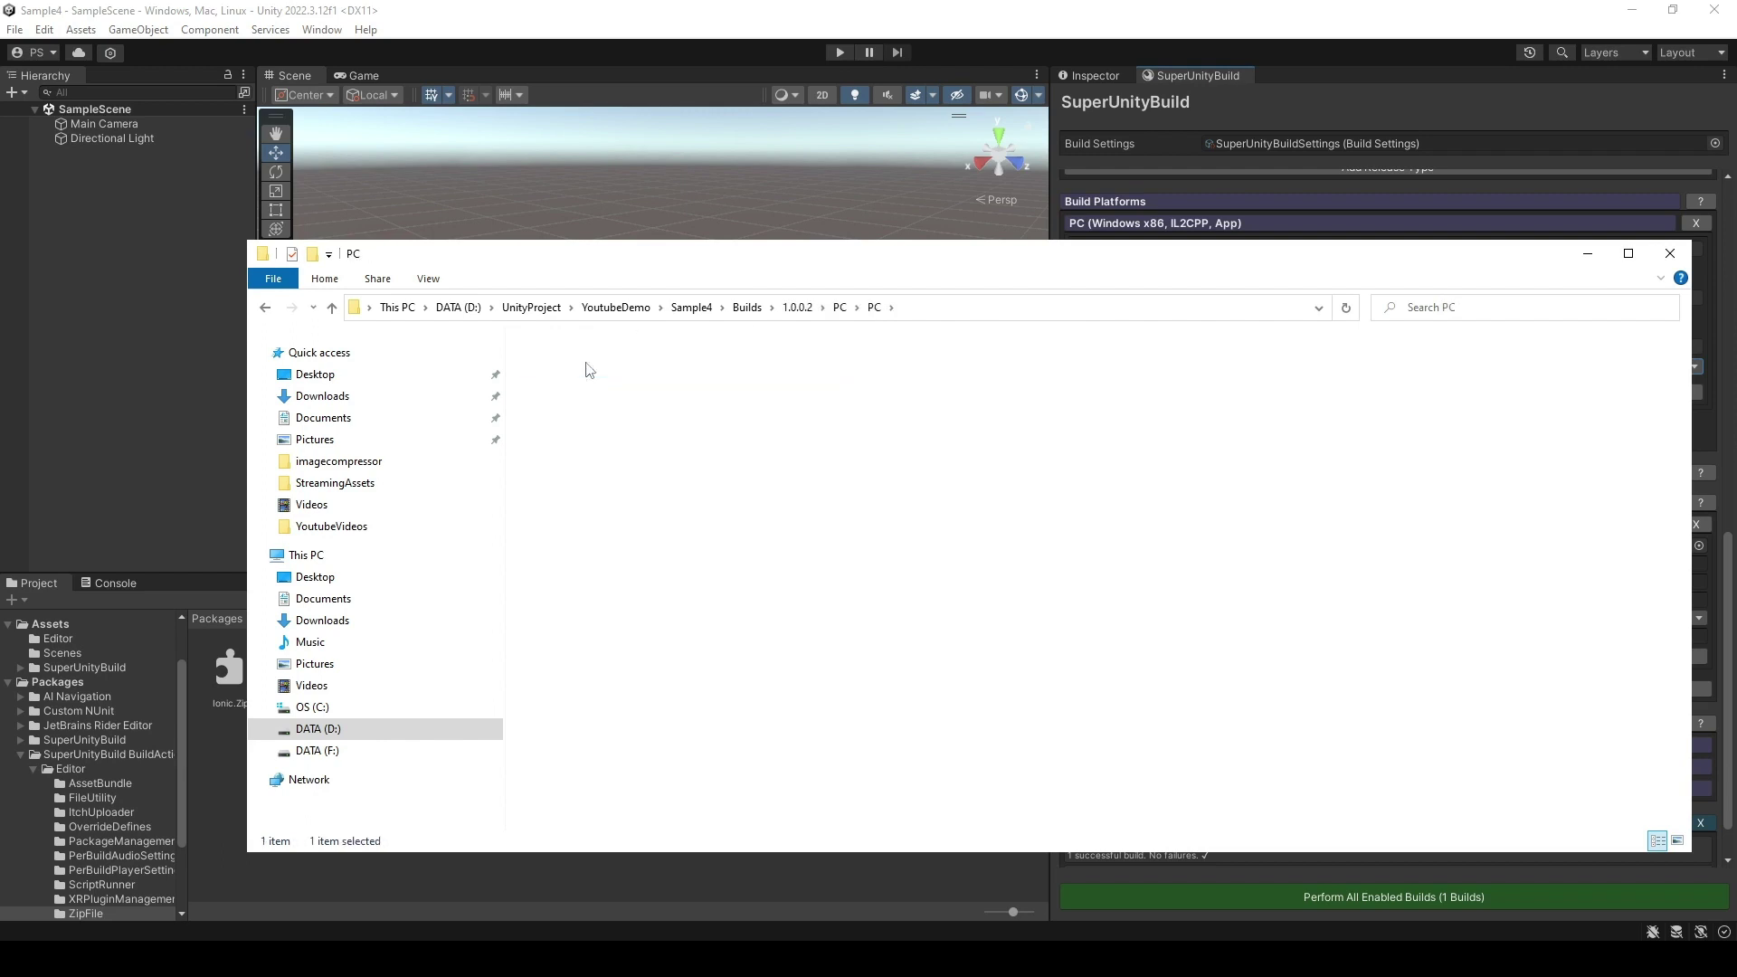
double_click(586, 366)
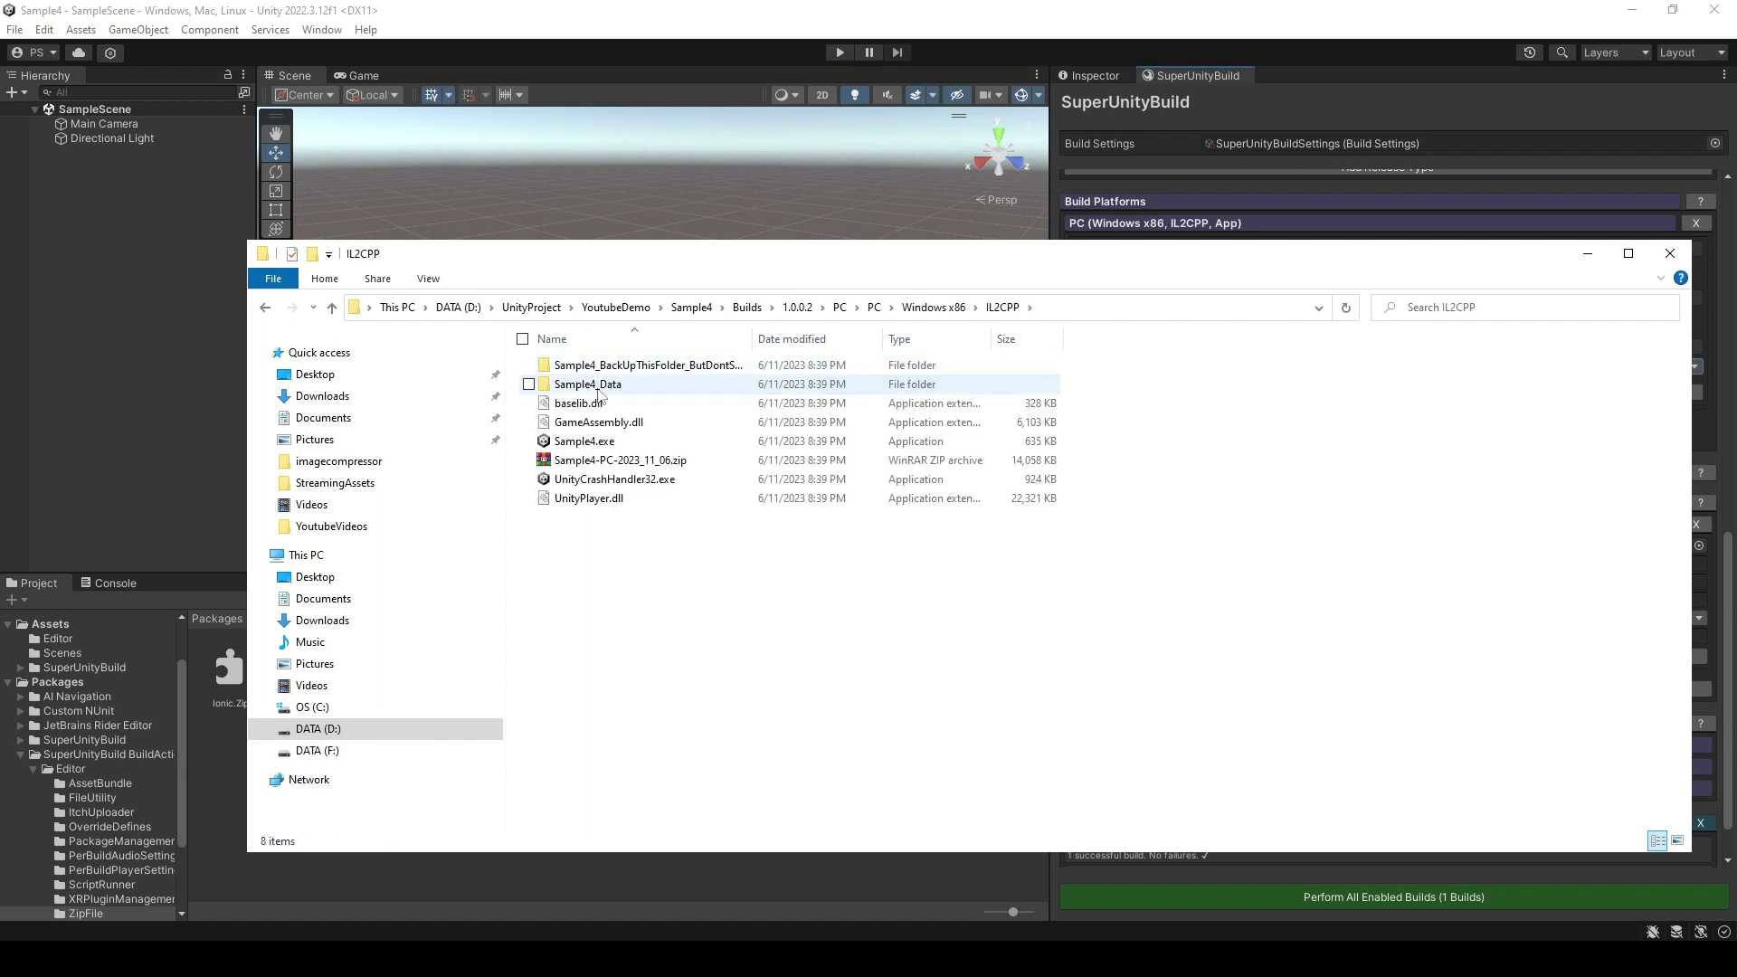
left_click(622, 463)
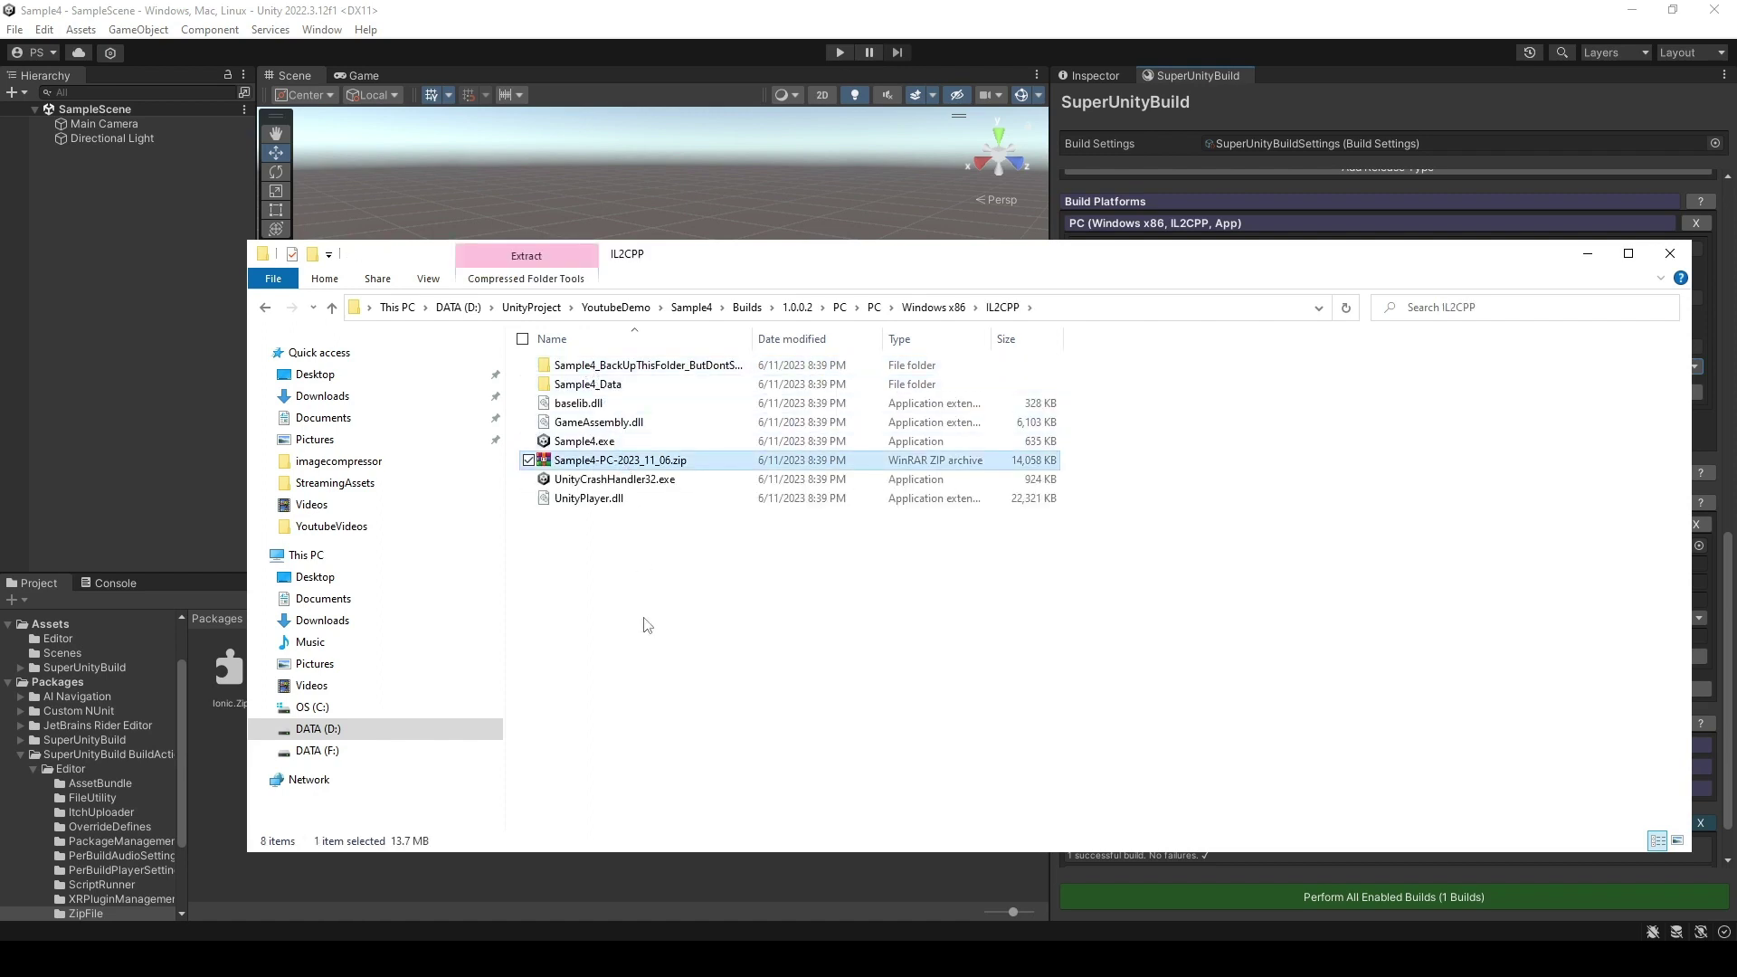
- Open Sample4-PC-2023_11_06.zip in WinRAR and move its window aside
double_click(630, 462)
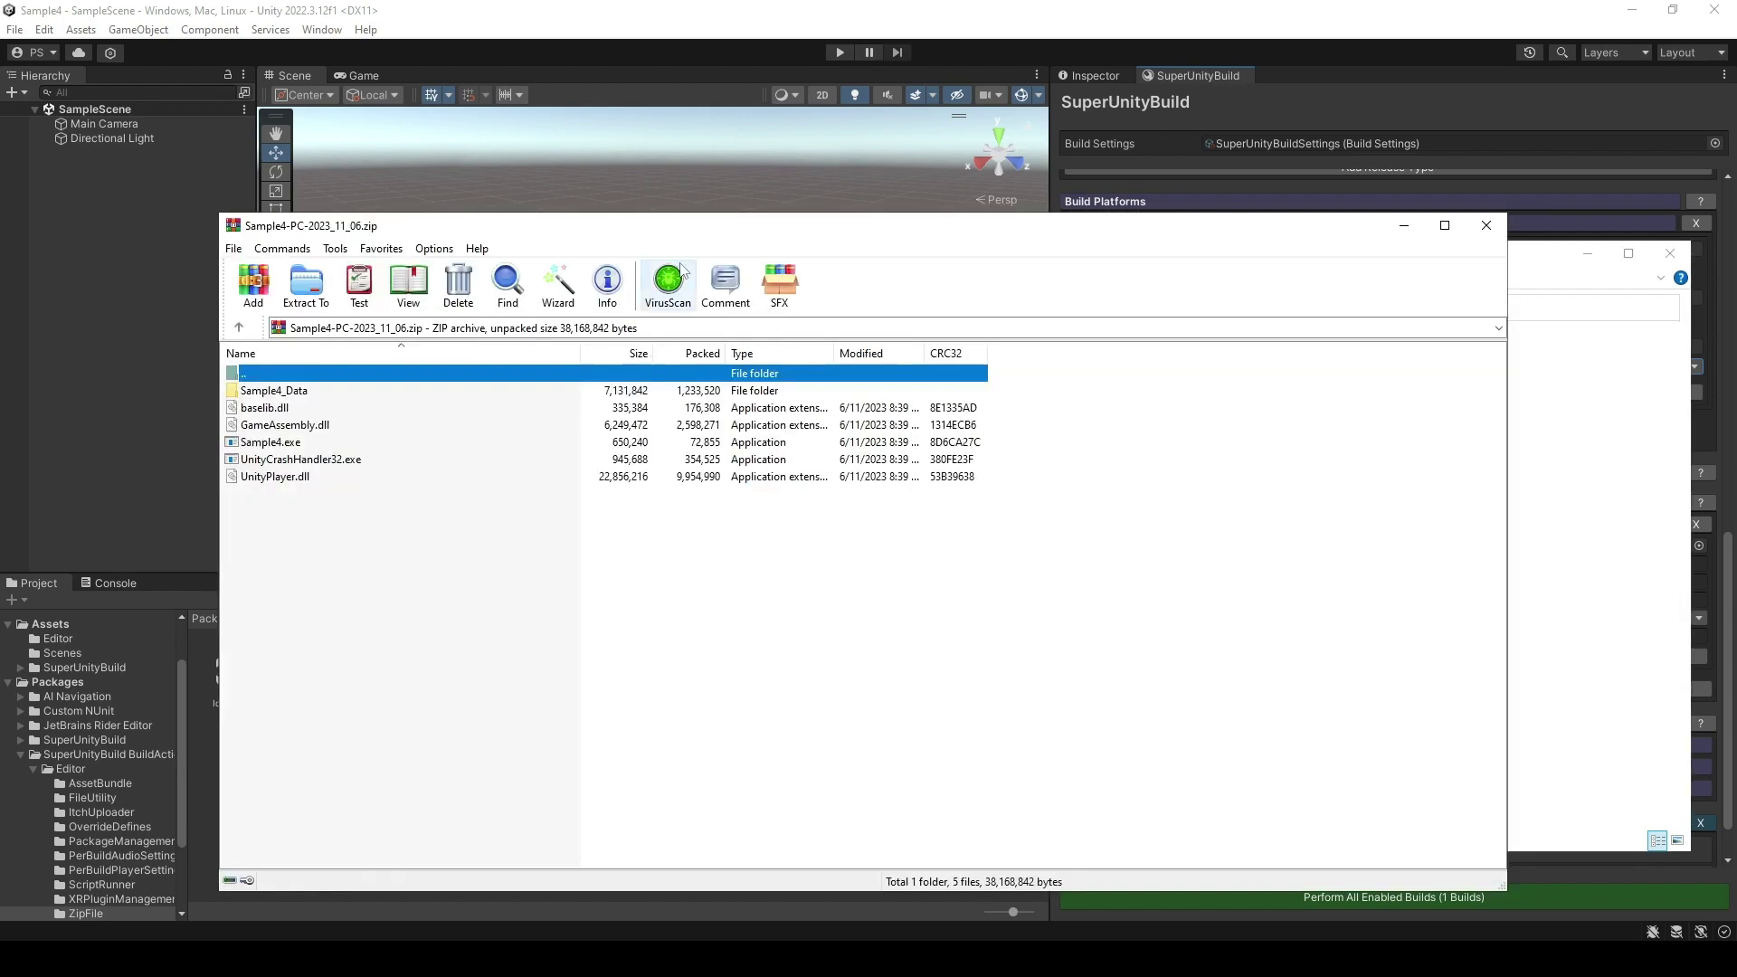
left_click_drag(913, 239, 1449, 238)
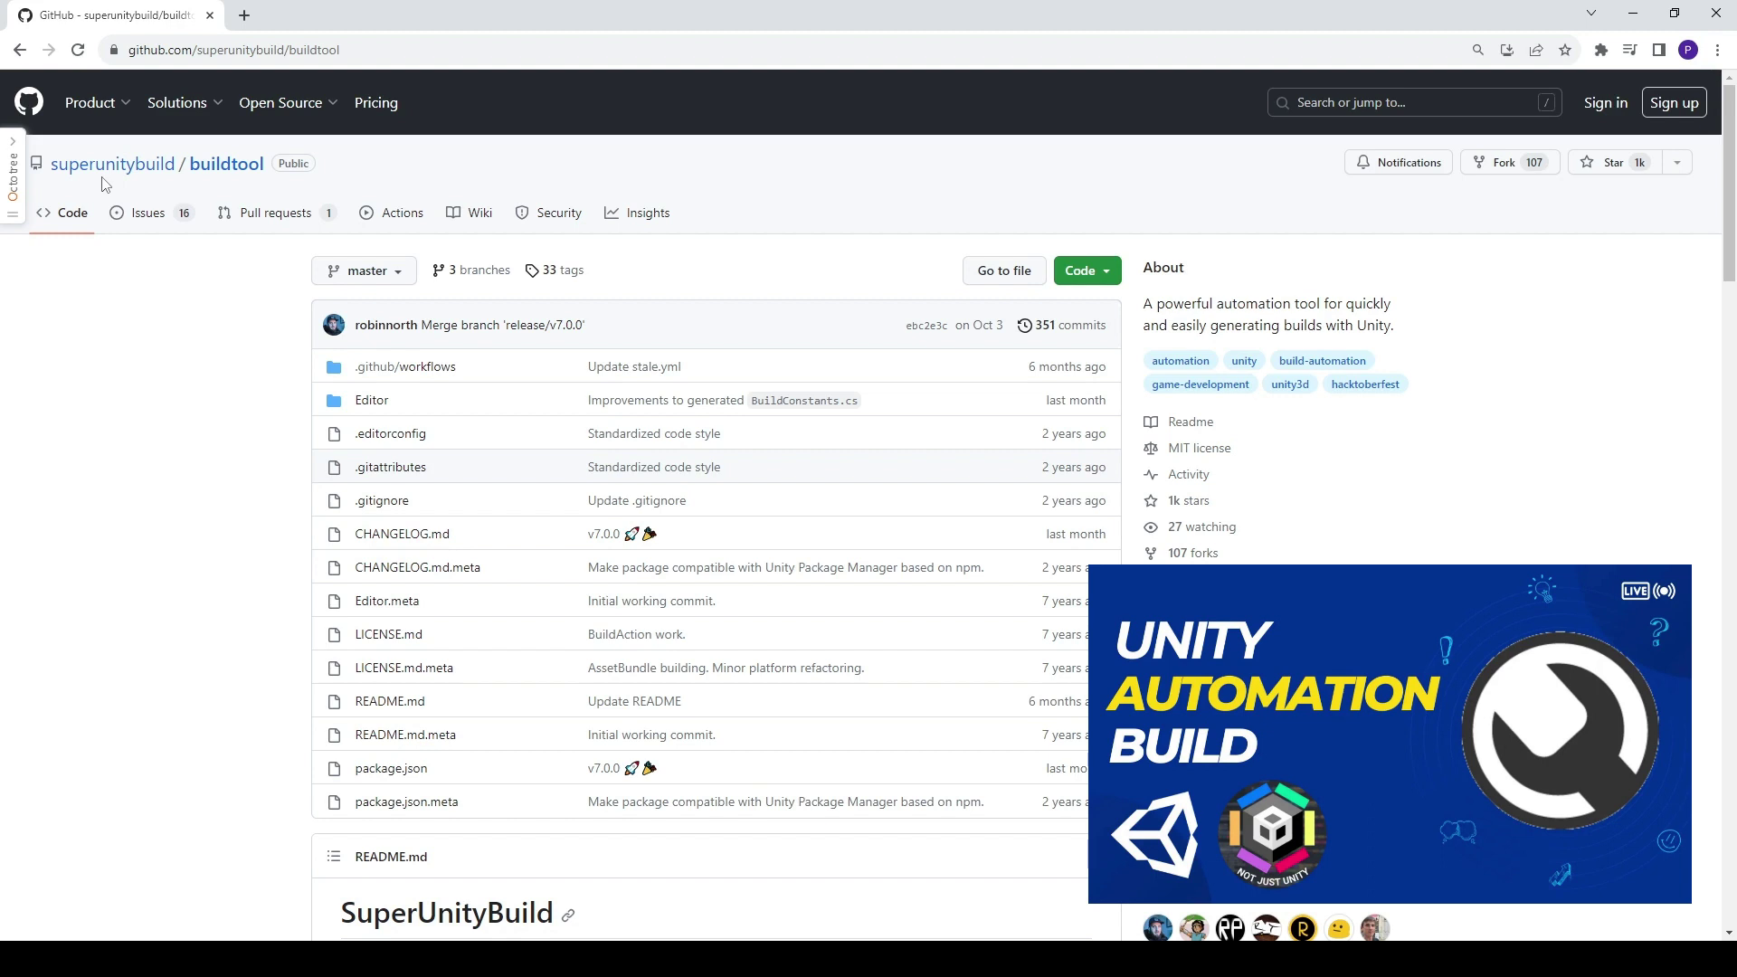
- Open the BuildActions repository linked in the buildtool README in a new tab
scroll(246, 454, "down", 5)
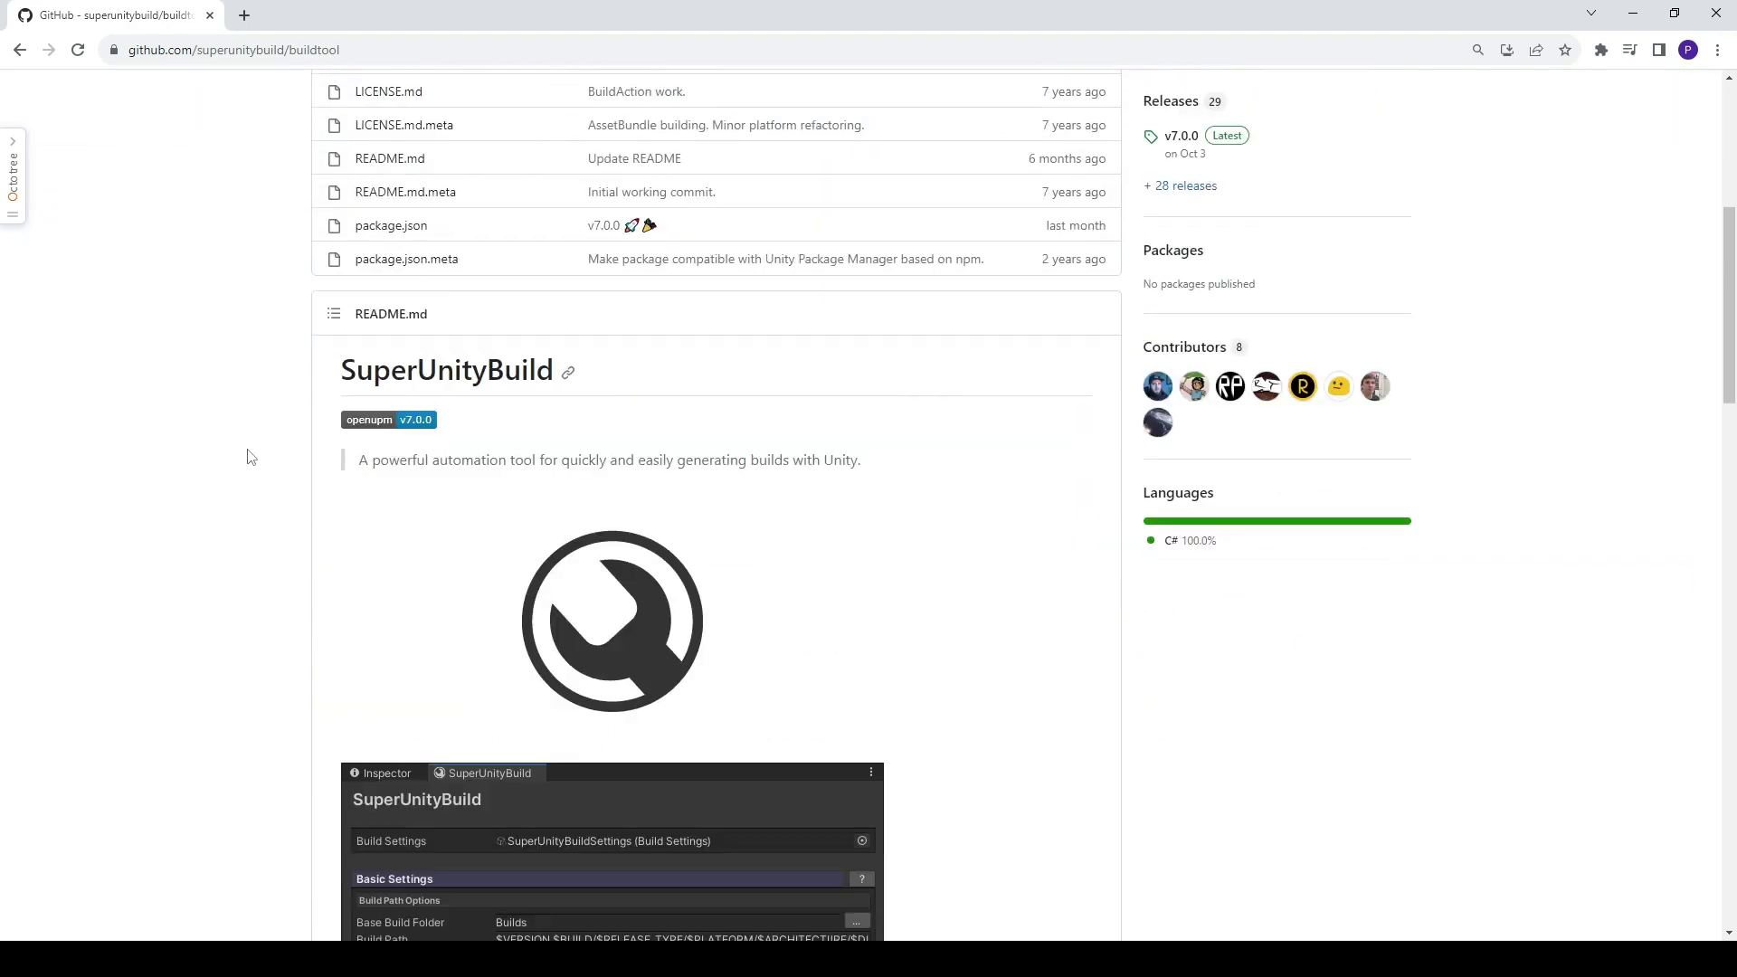
scroll(250, 457, "down", 10)
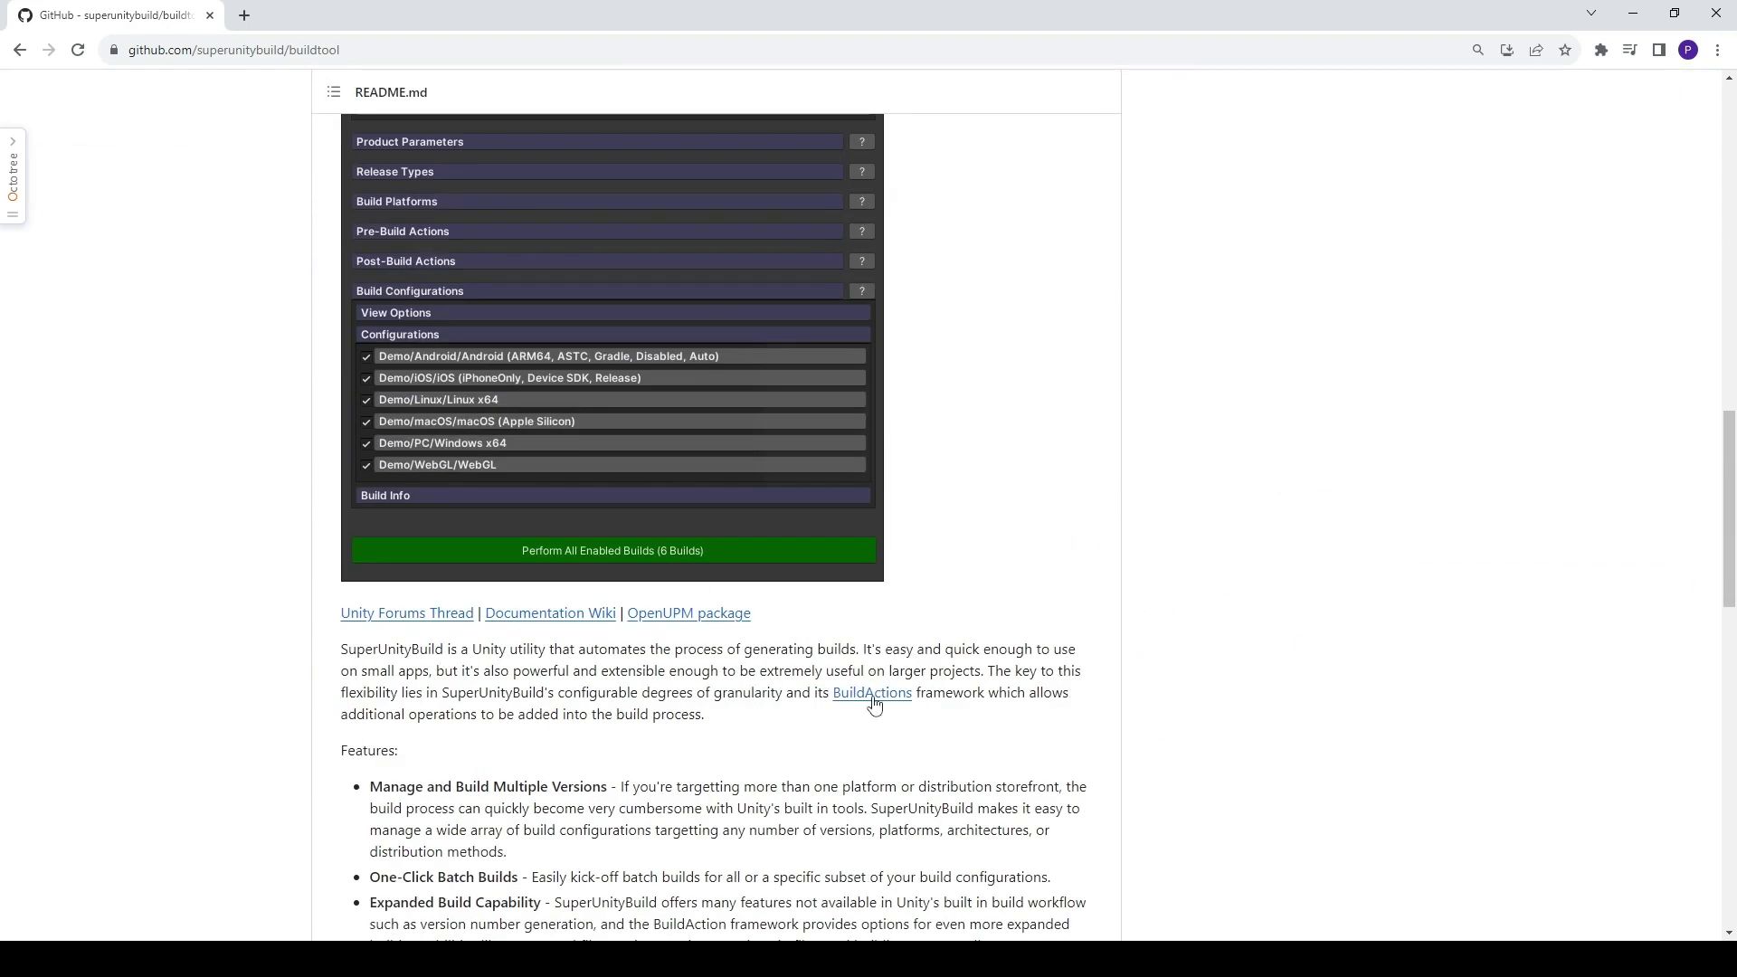
right_click(873, 703)
left_click(891, 708)
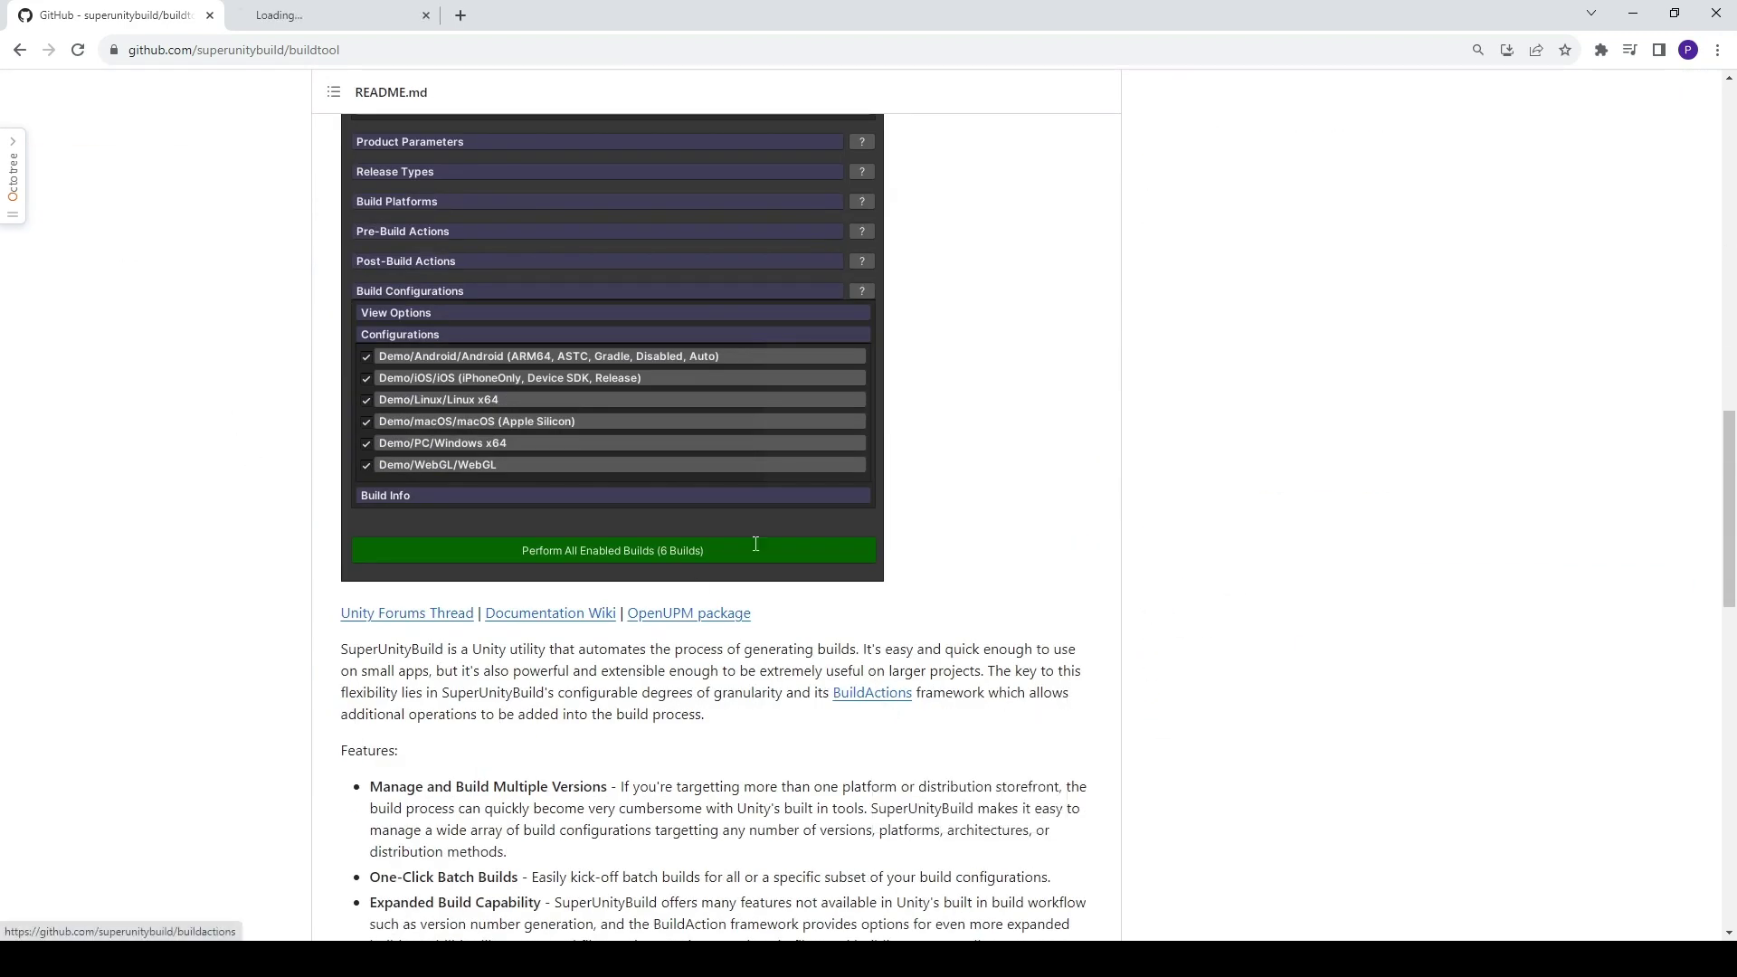
left_click(309, 24)
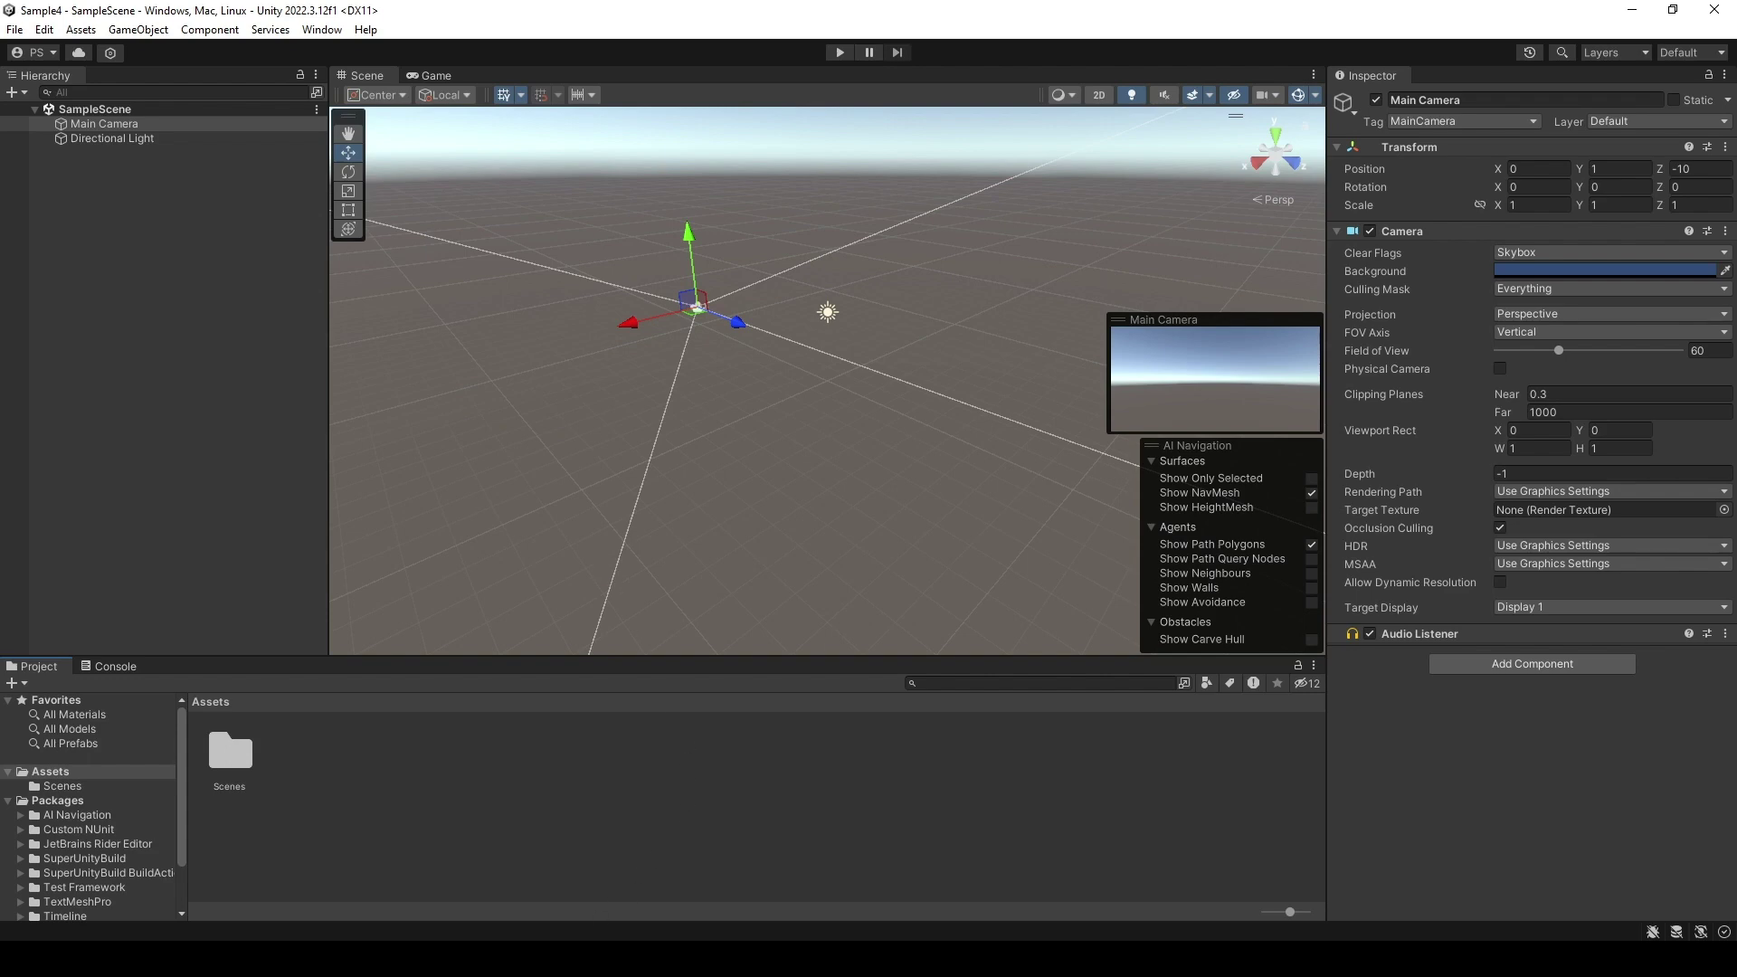
- Copy the buildtool repository's HTTPS clone URL from its Code menu
left_click(548, 872)
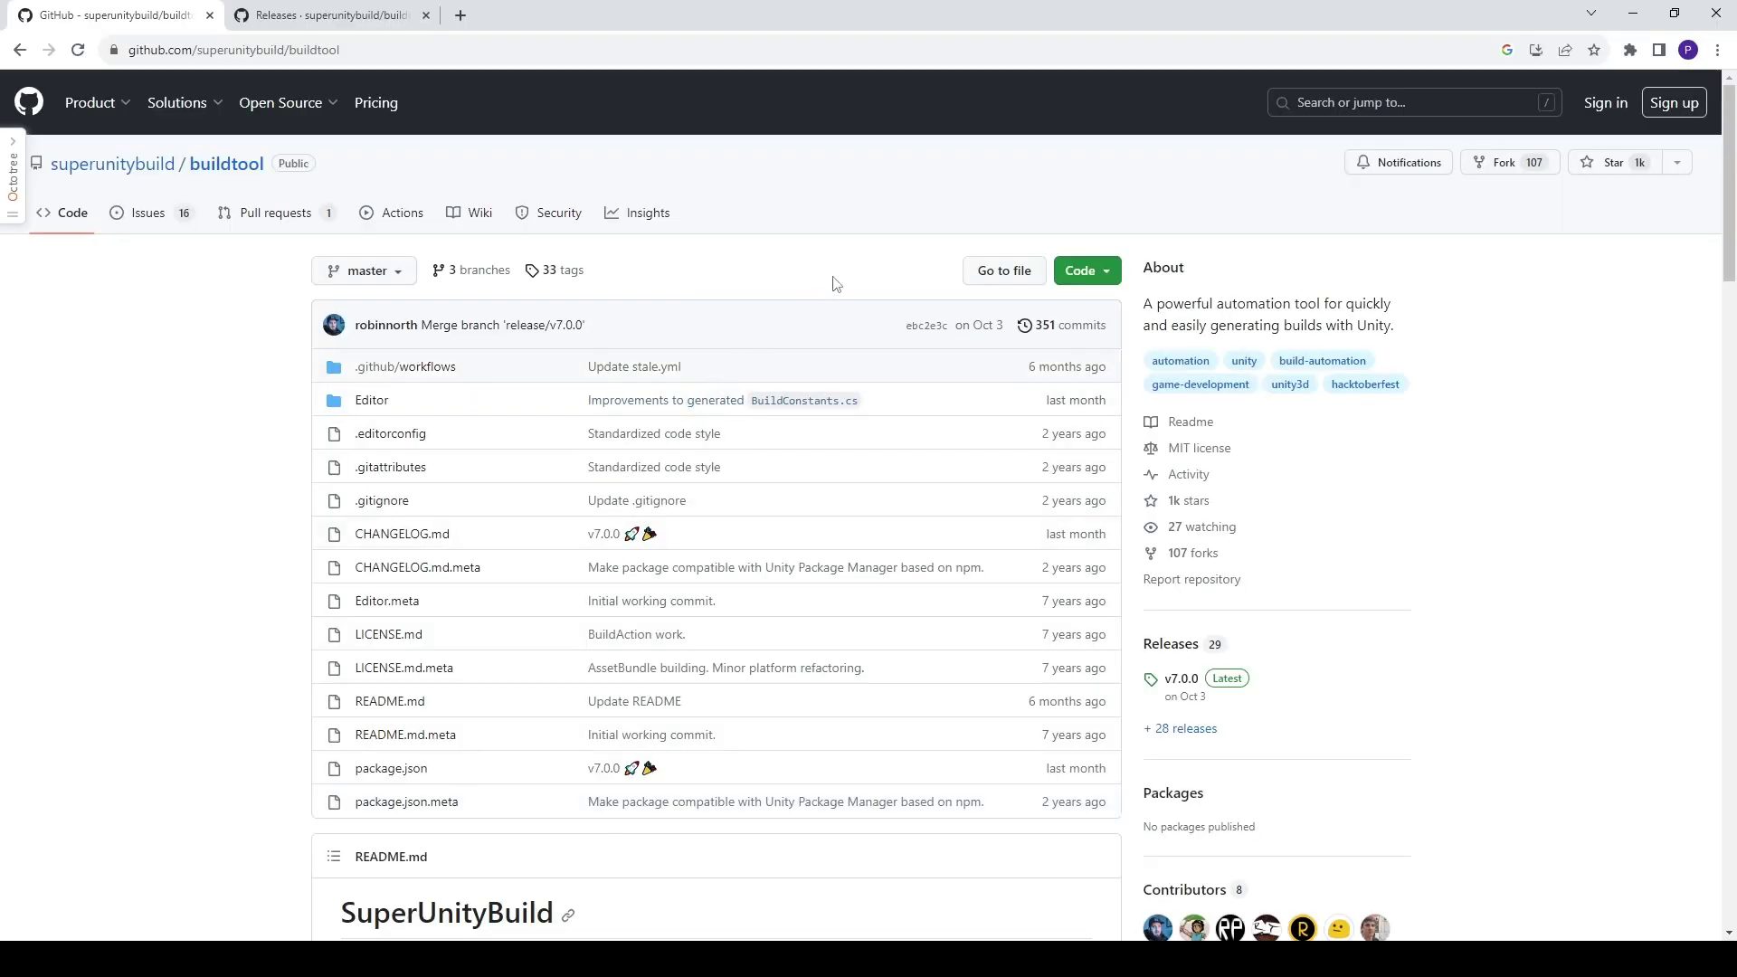
left_click(1102, 273)
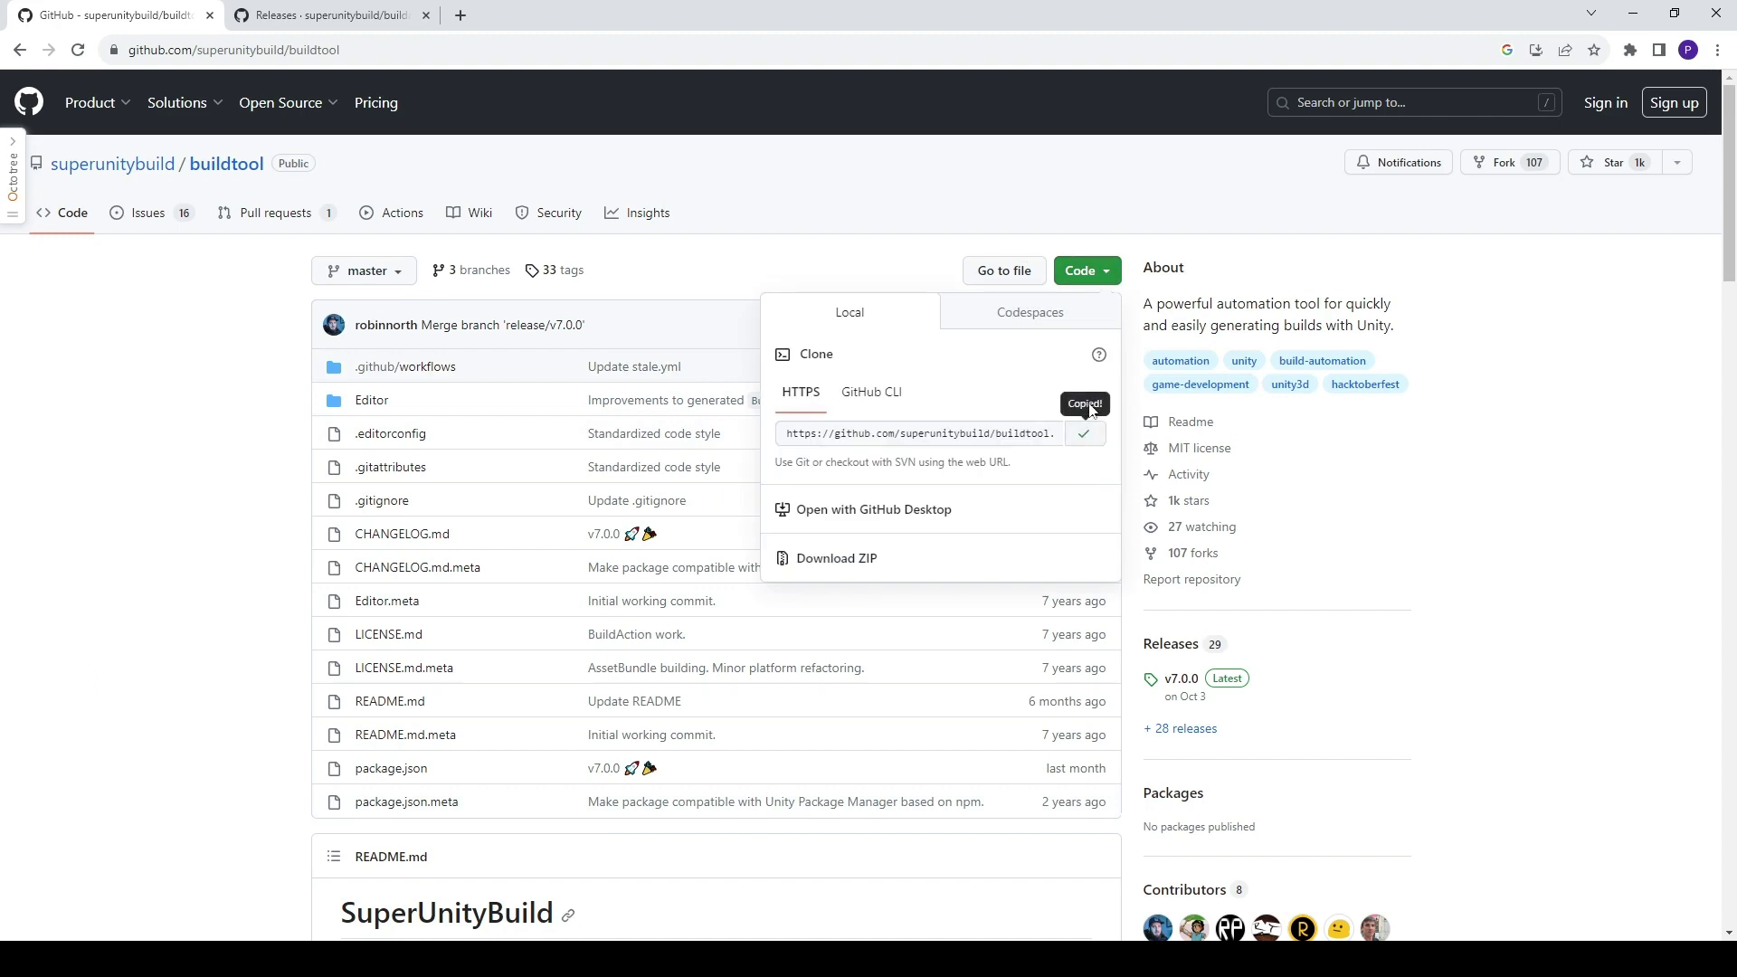
left_click(1098, 443)
- Add the buildtool package in Unity's Package Manager from the copied git URL
left_click(1258, 959)
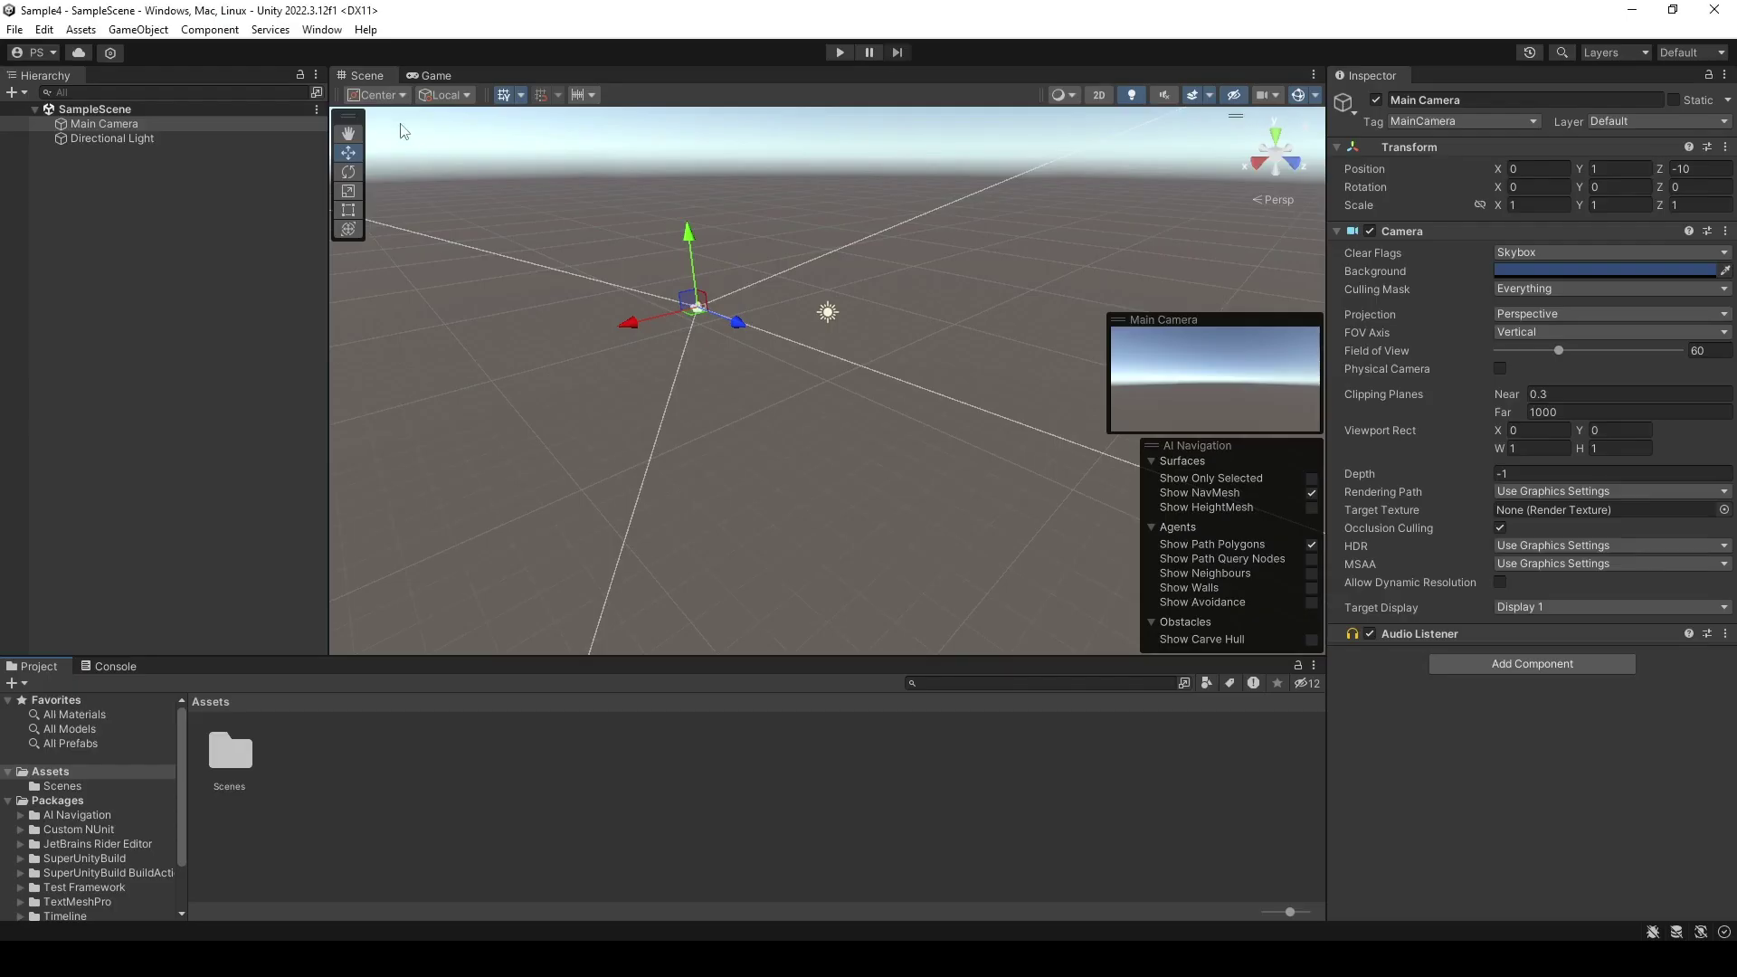
left_click(321, 29)
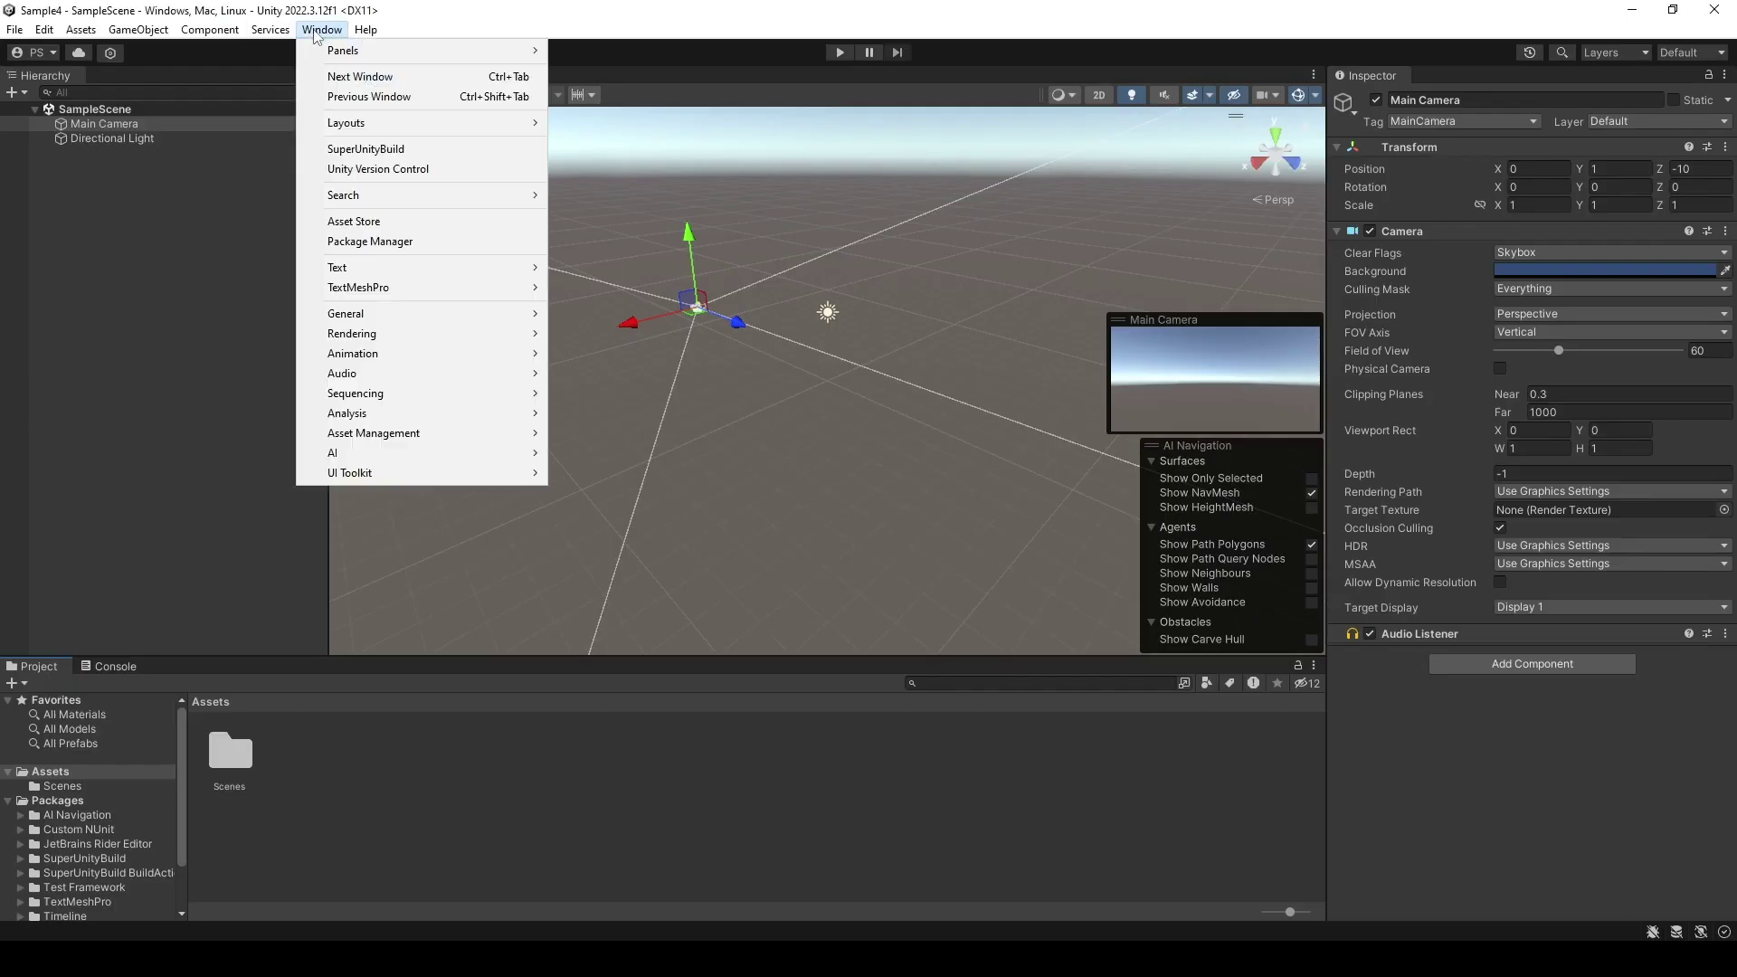
left_click(387, 242)
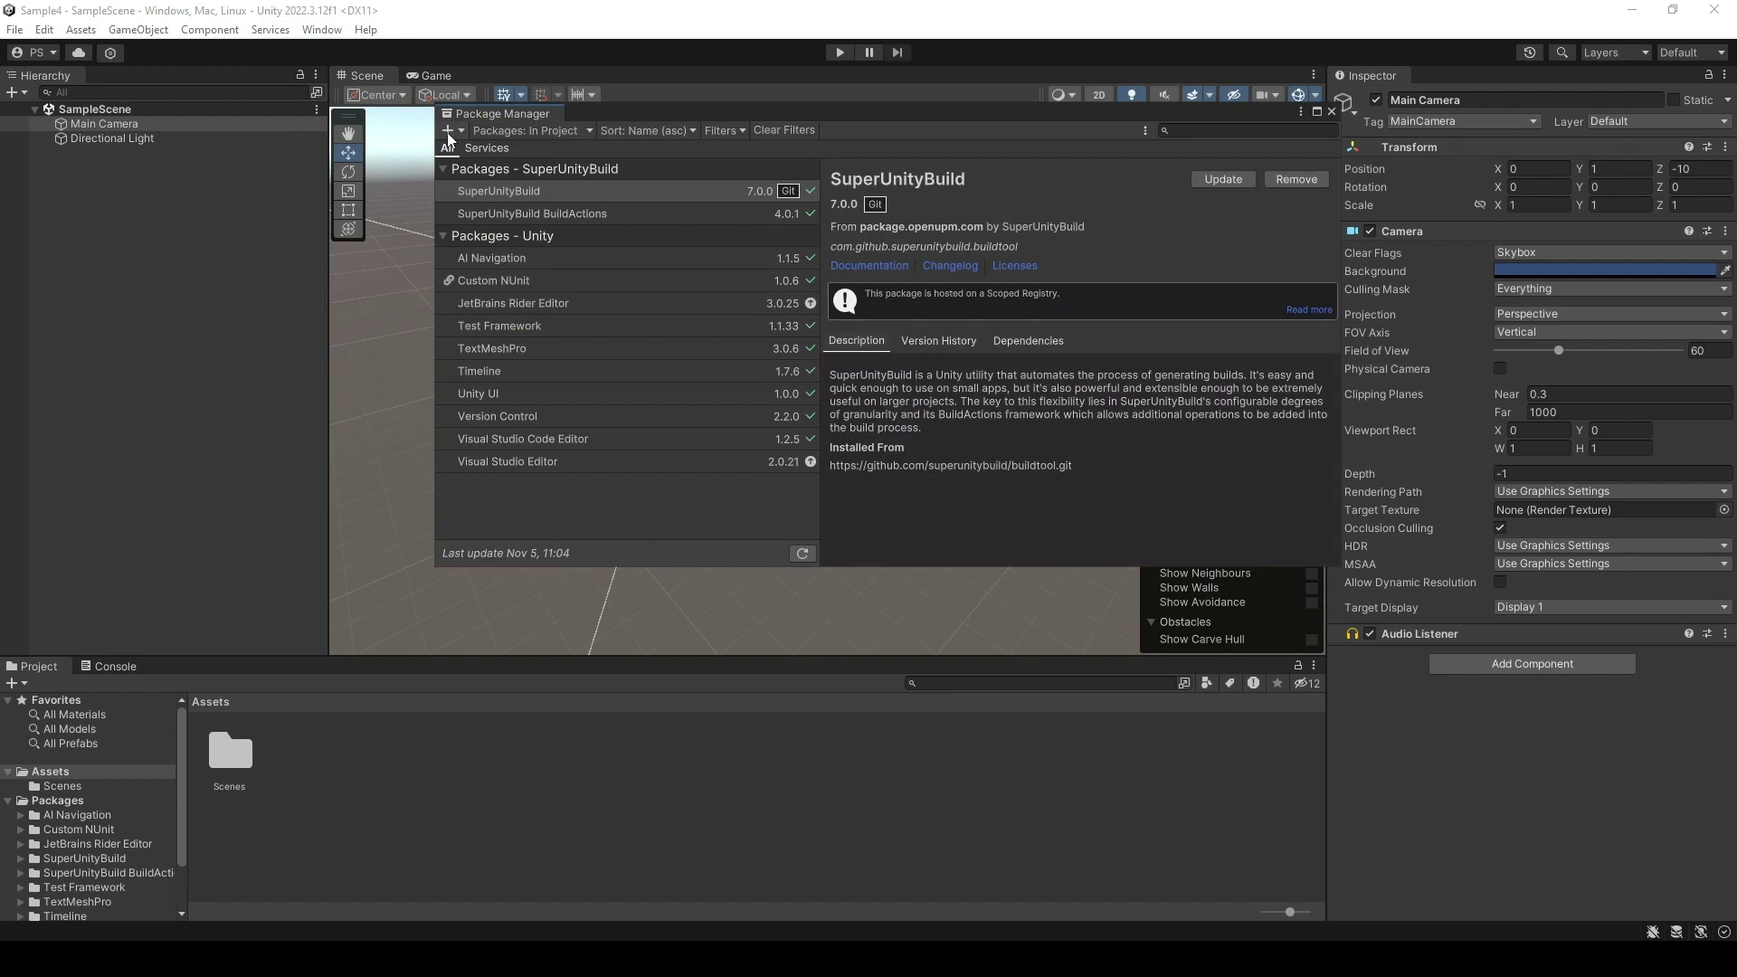
left_click(451, 133)
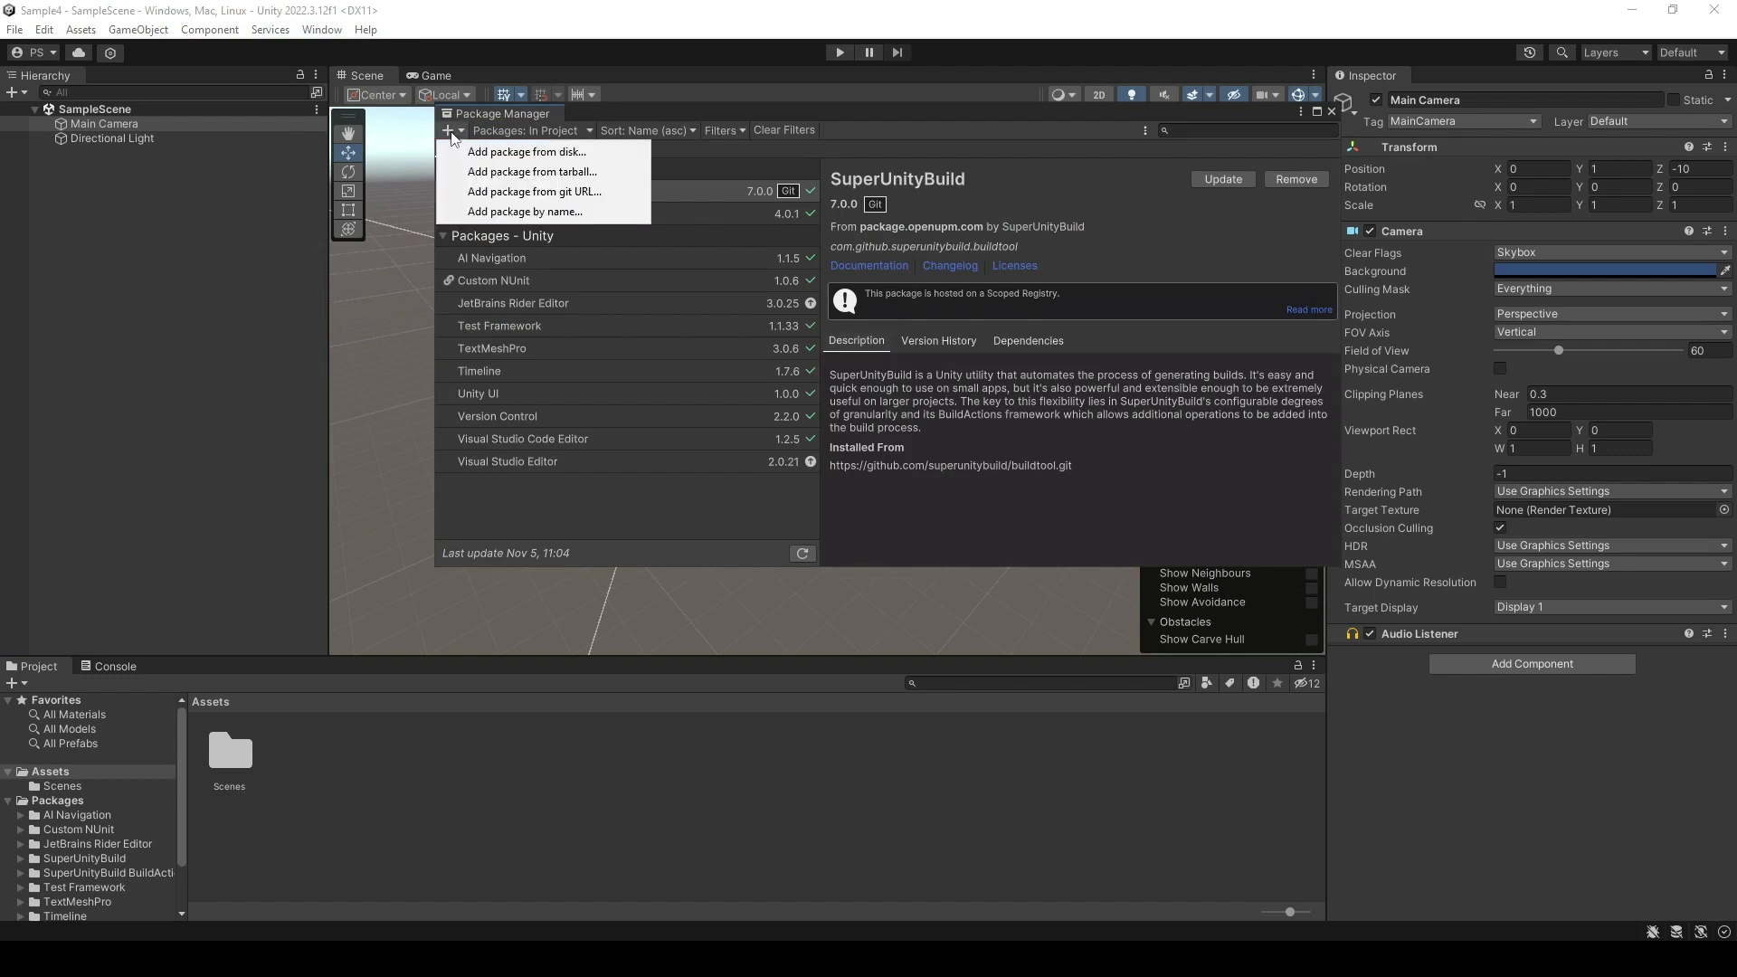
left_click(505, 192)
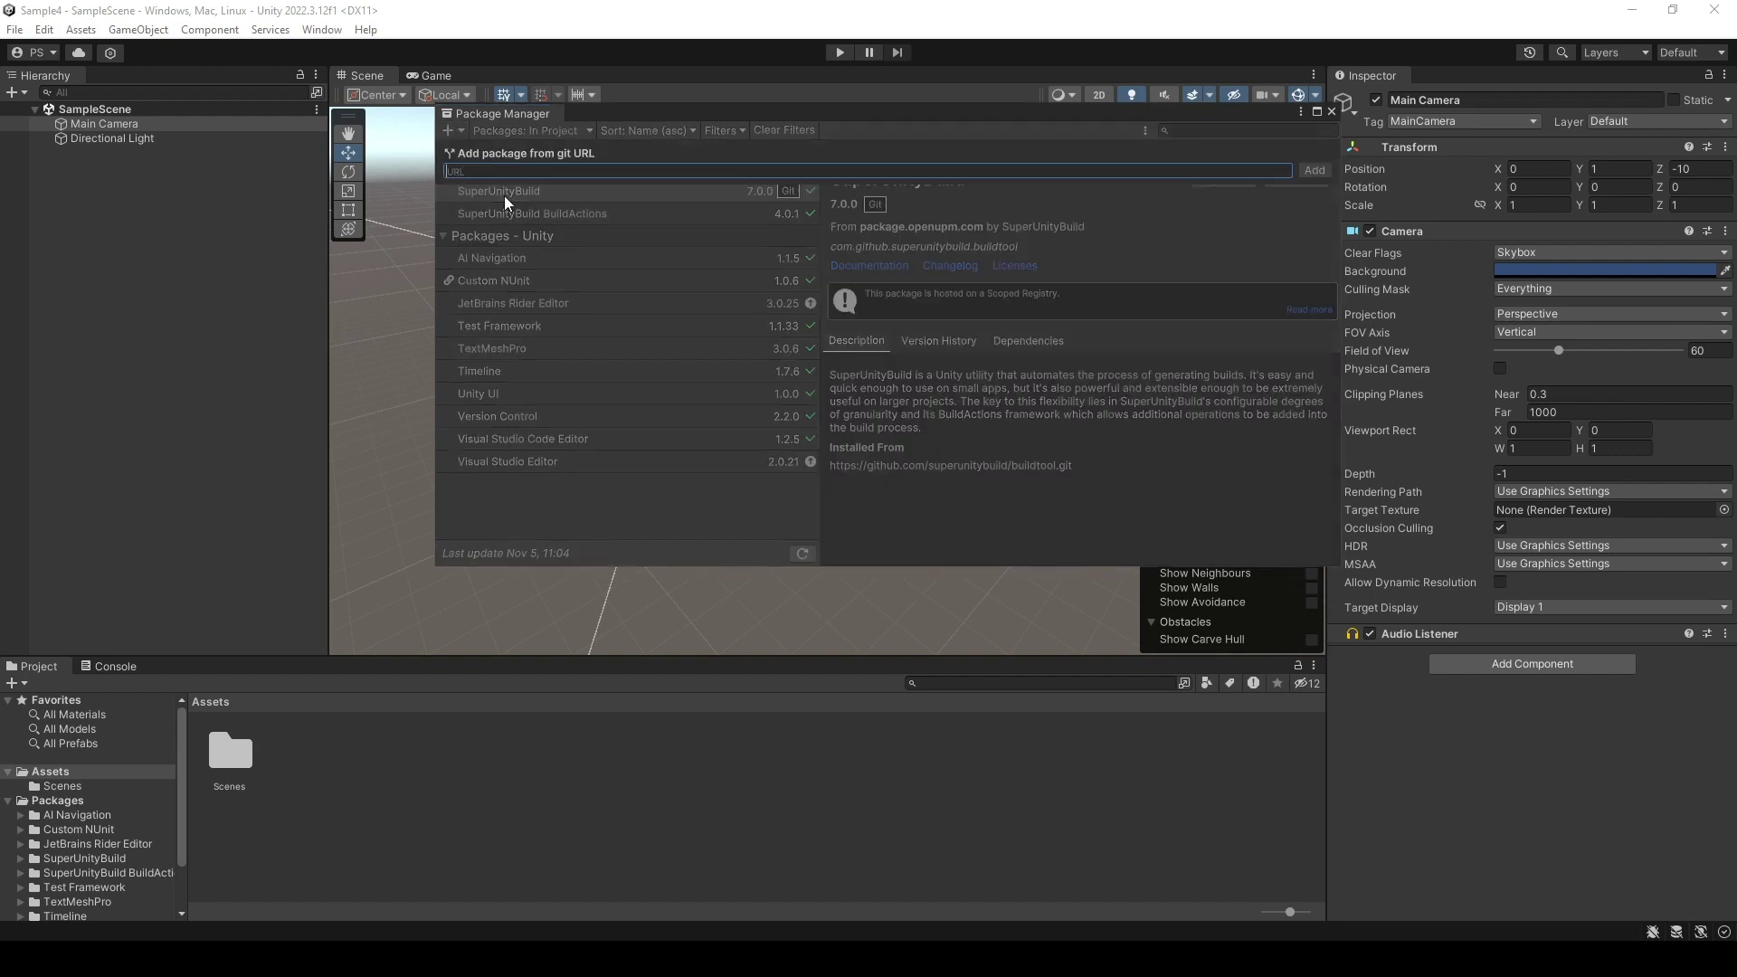
key("ctrl+v")
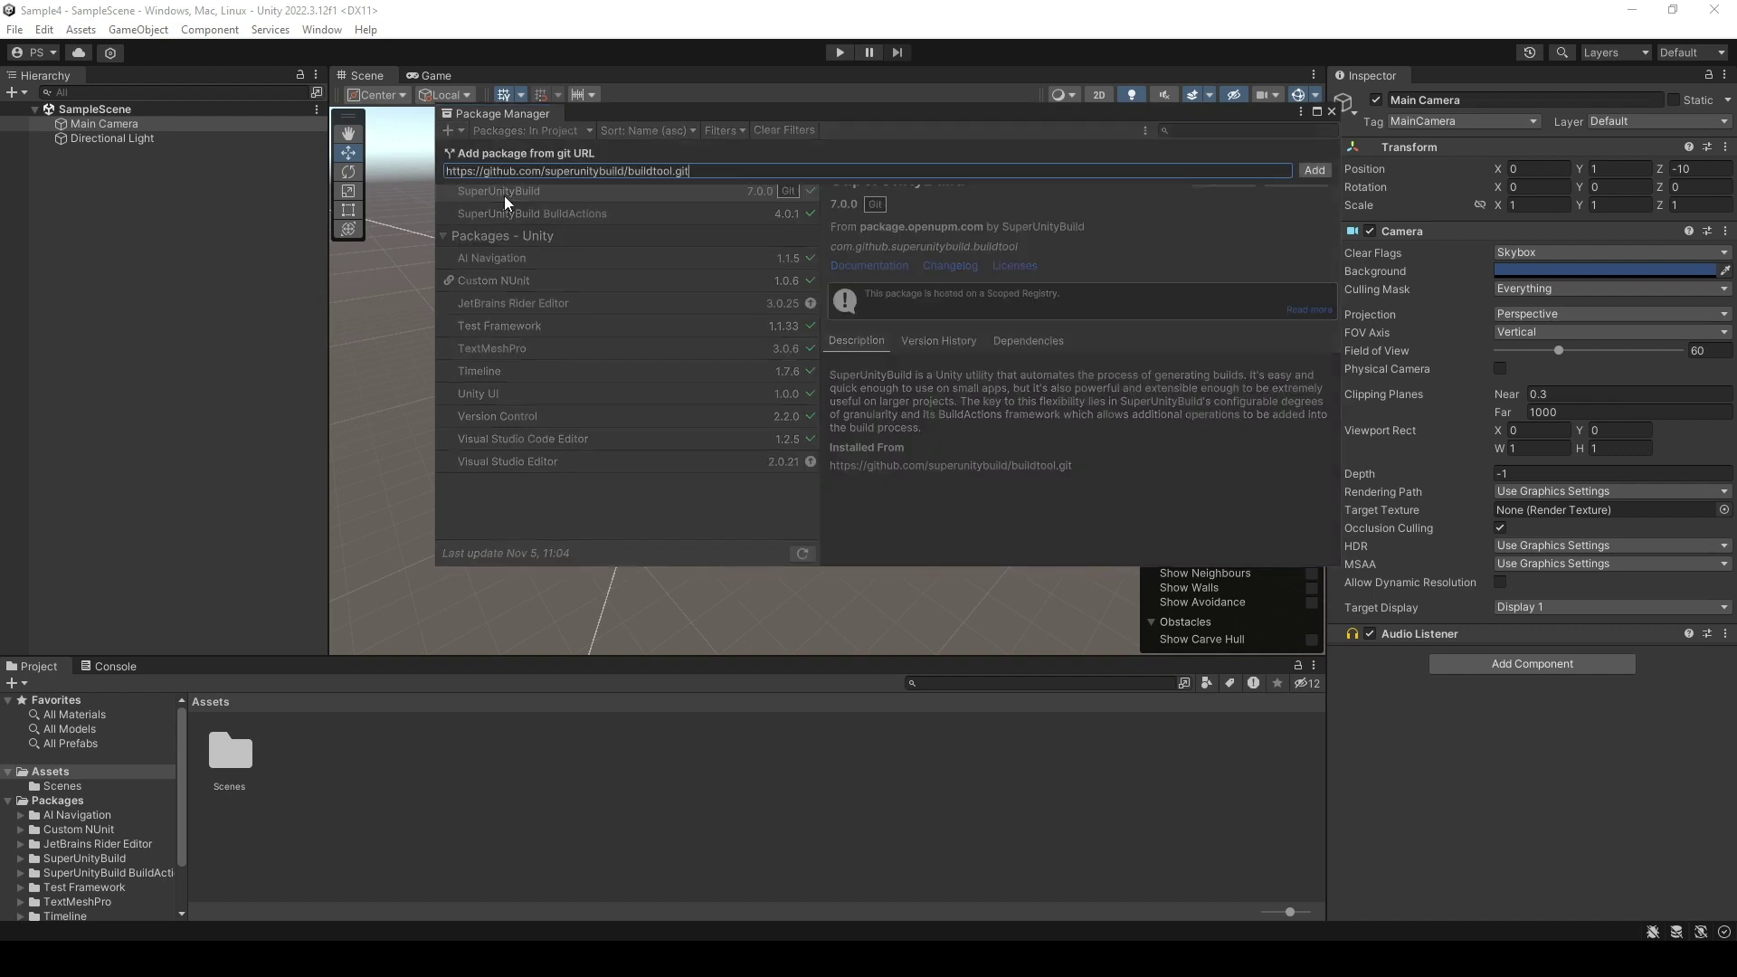
left_click(1313, 172)
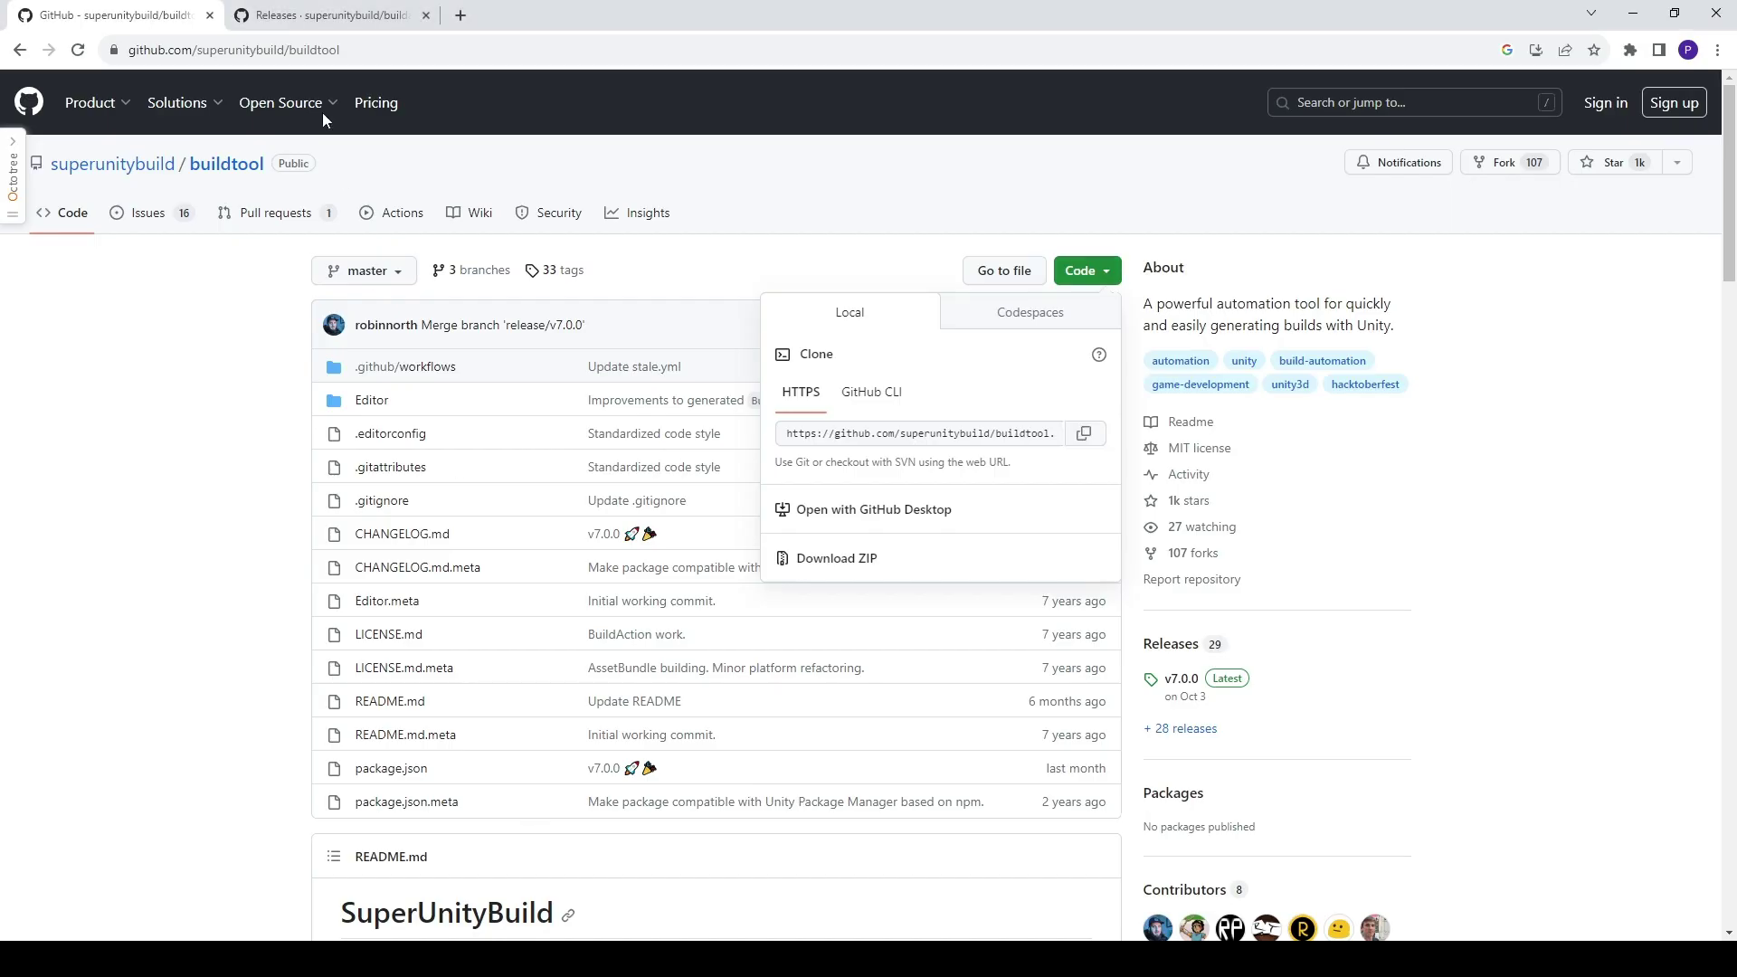
- Show the buildactions repository's Code clone options with its HTTPS URL
key("ctrl+Tab")
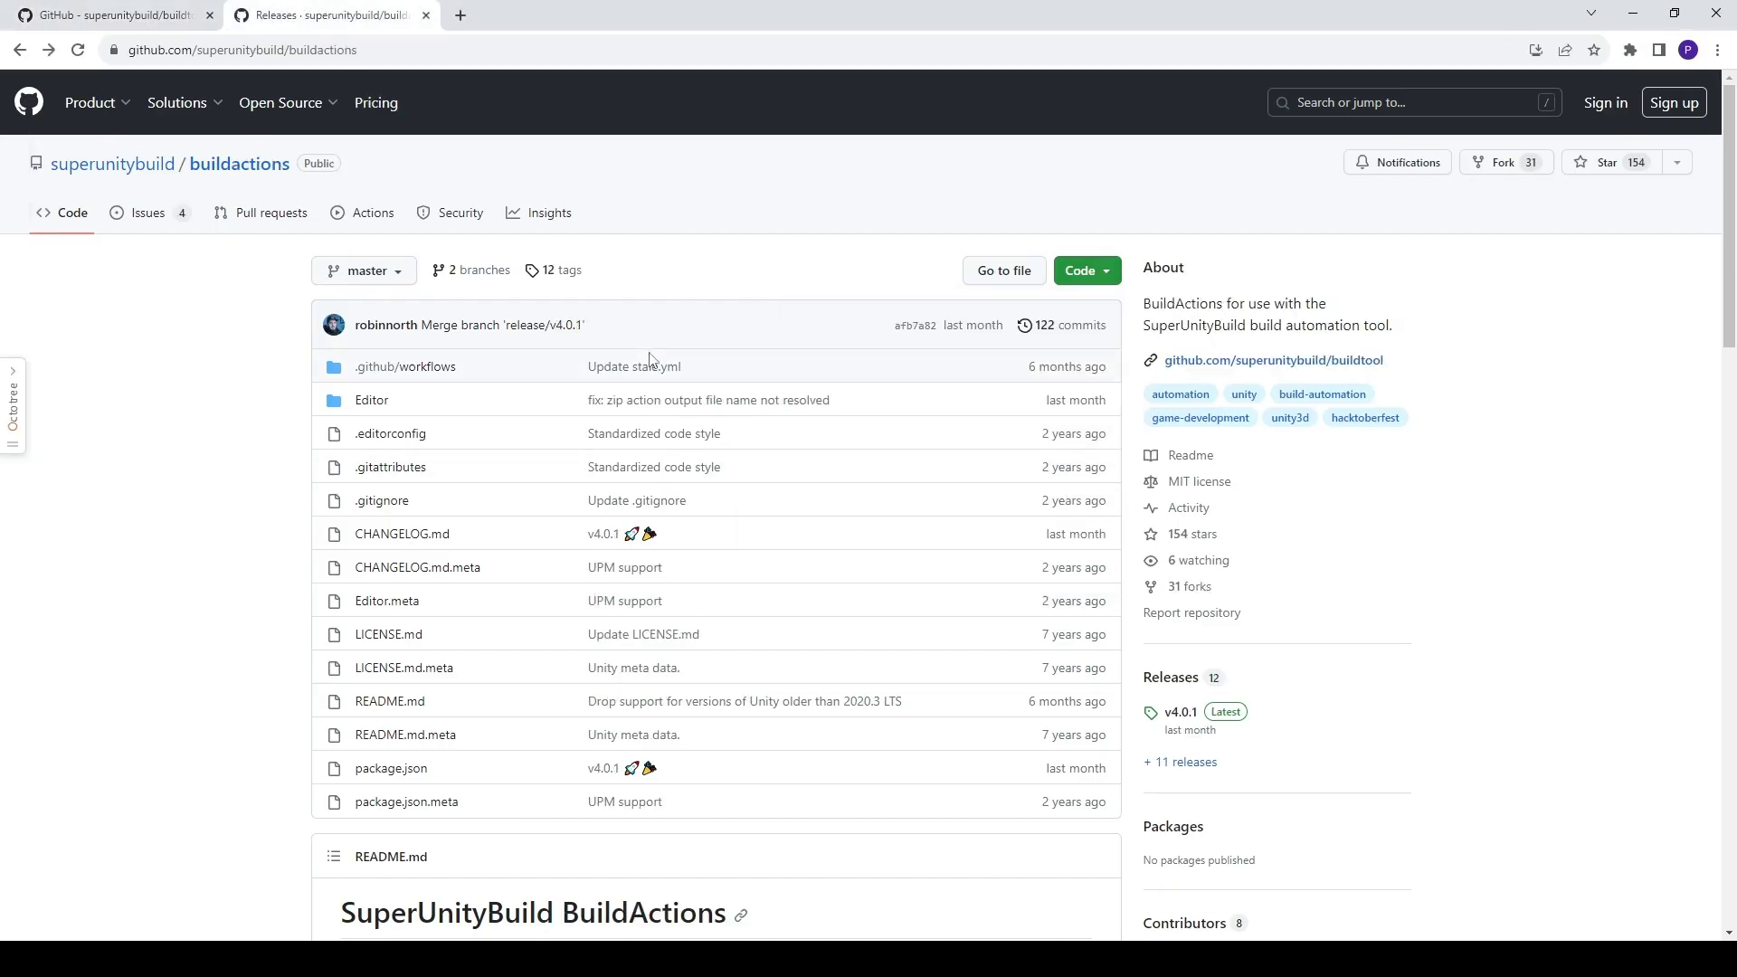
left_click(1087, 270)
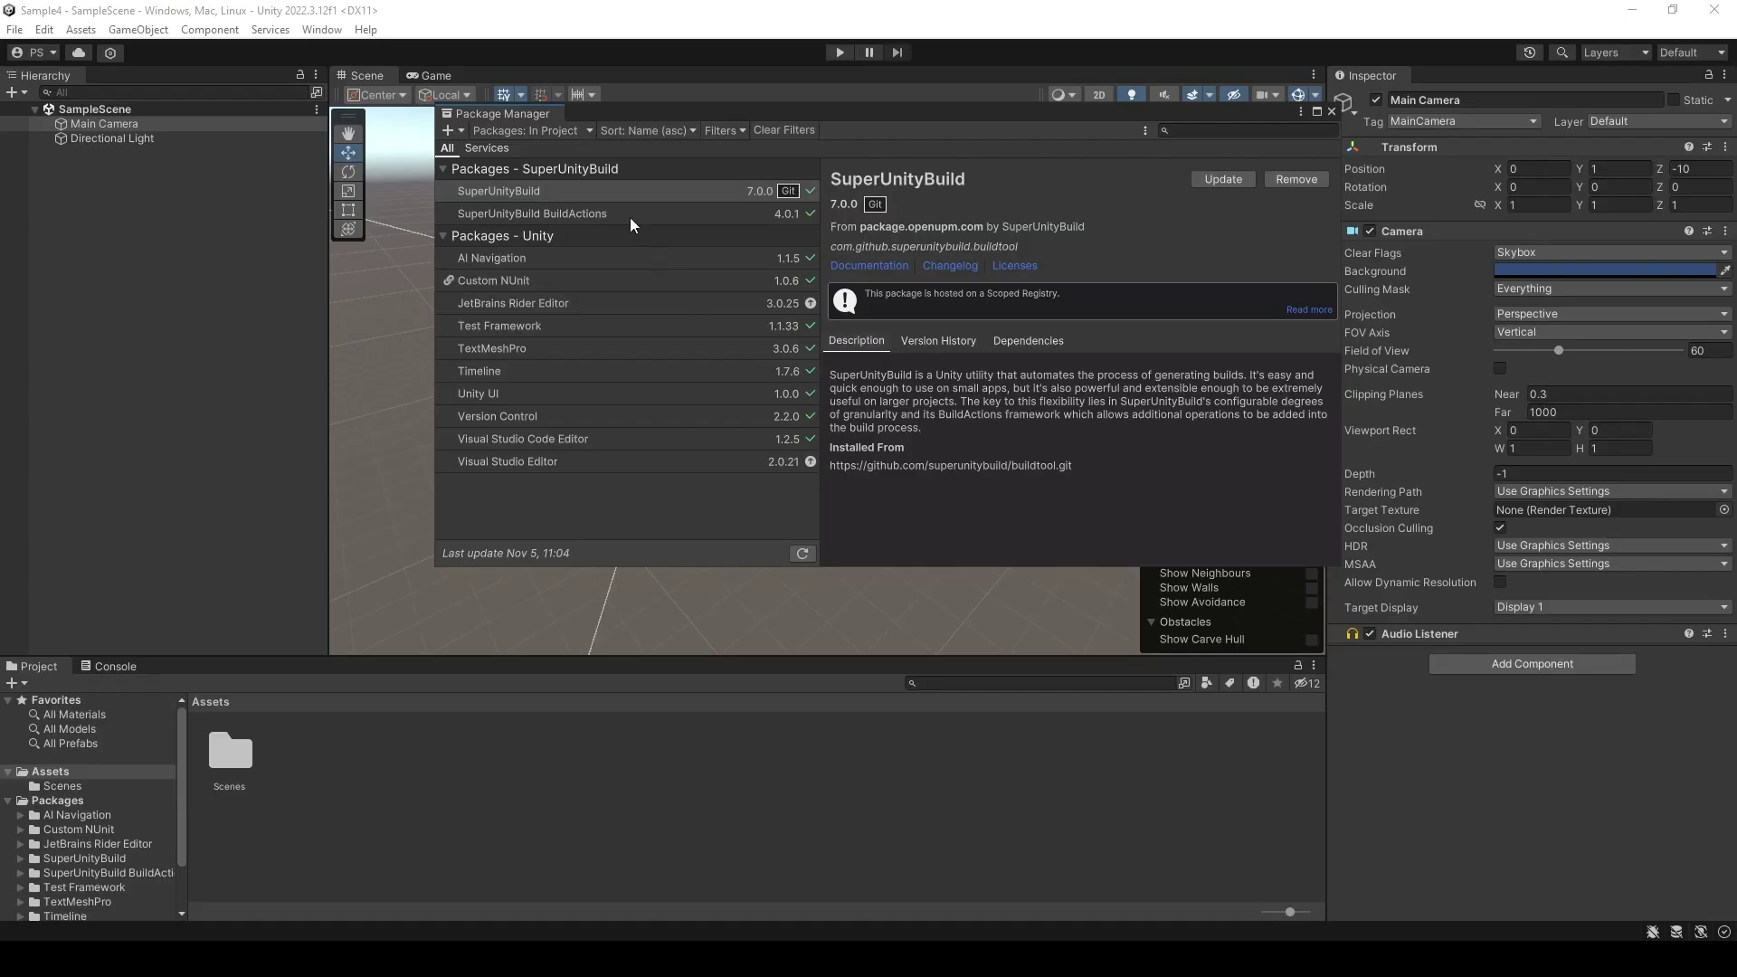
- Review the SuperUnityBuild and SuperUnityBuild BuildActions package details in Package Manager
left_click(630, 217)
left_click(617, 195)
left_click(618, 214)
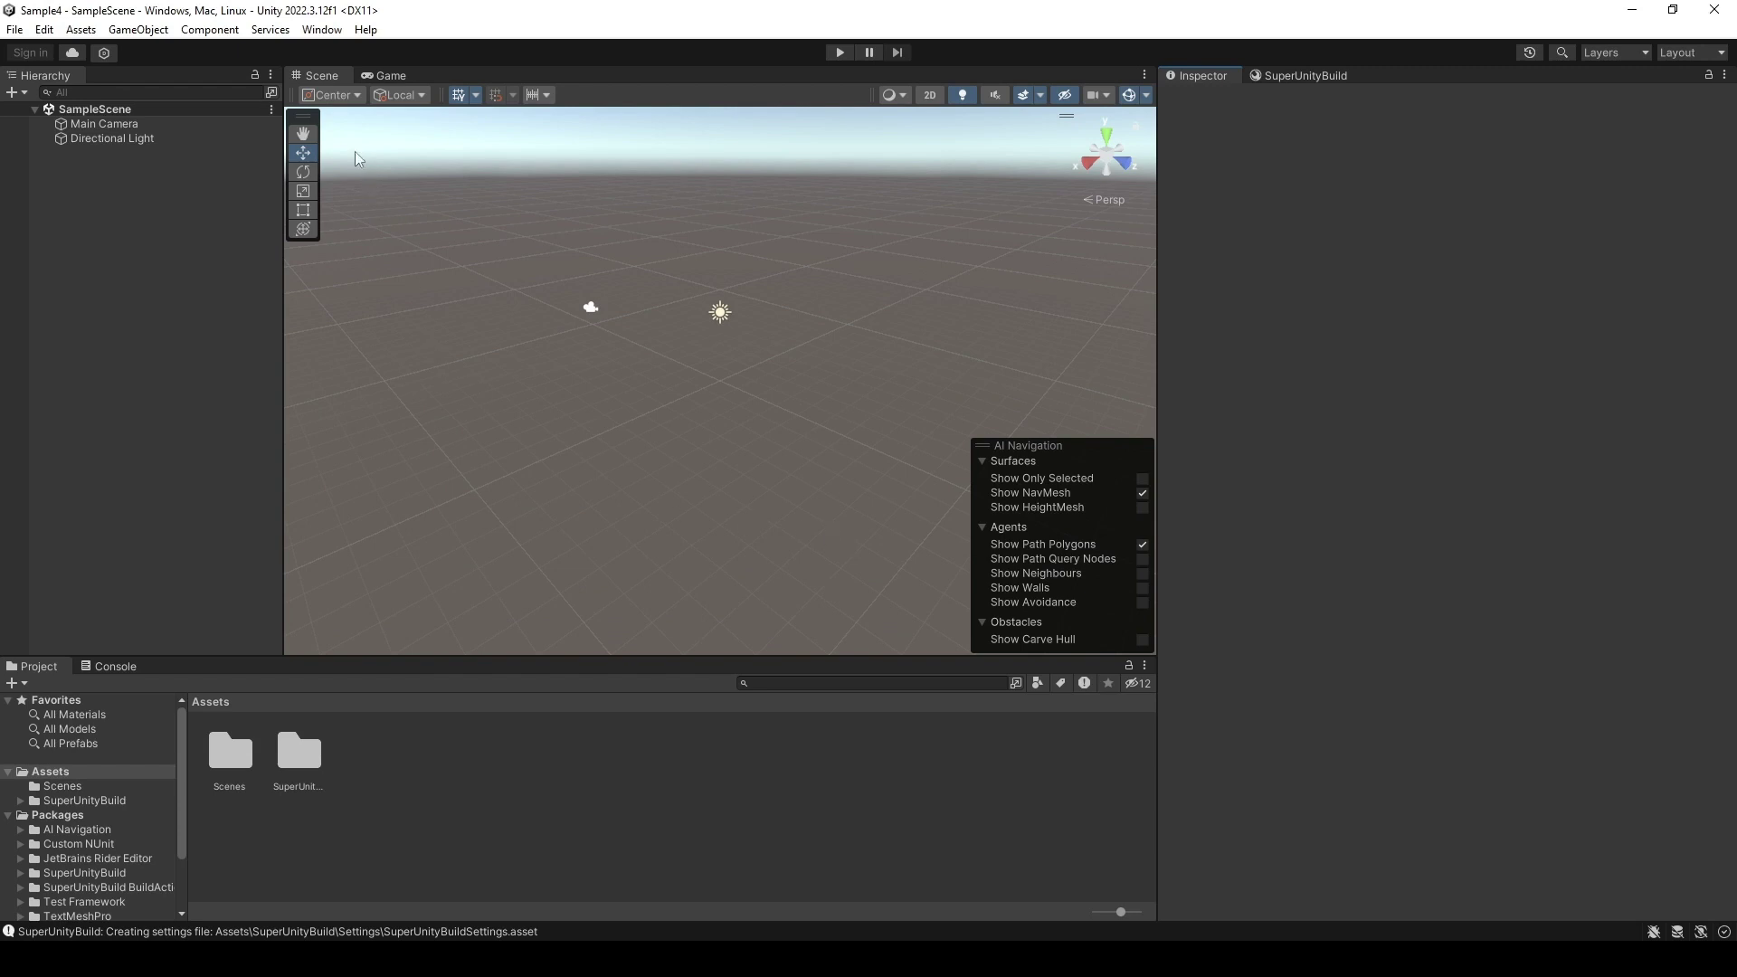
- Open the SuperUnityBuild window from the Window menu
left_click(321, 29)
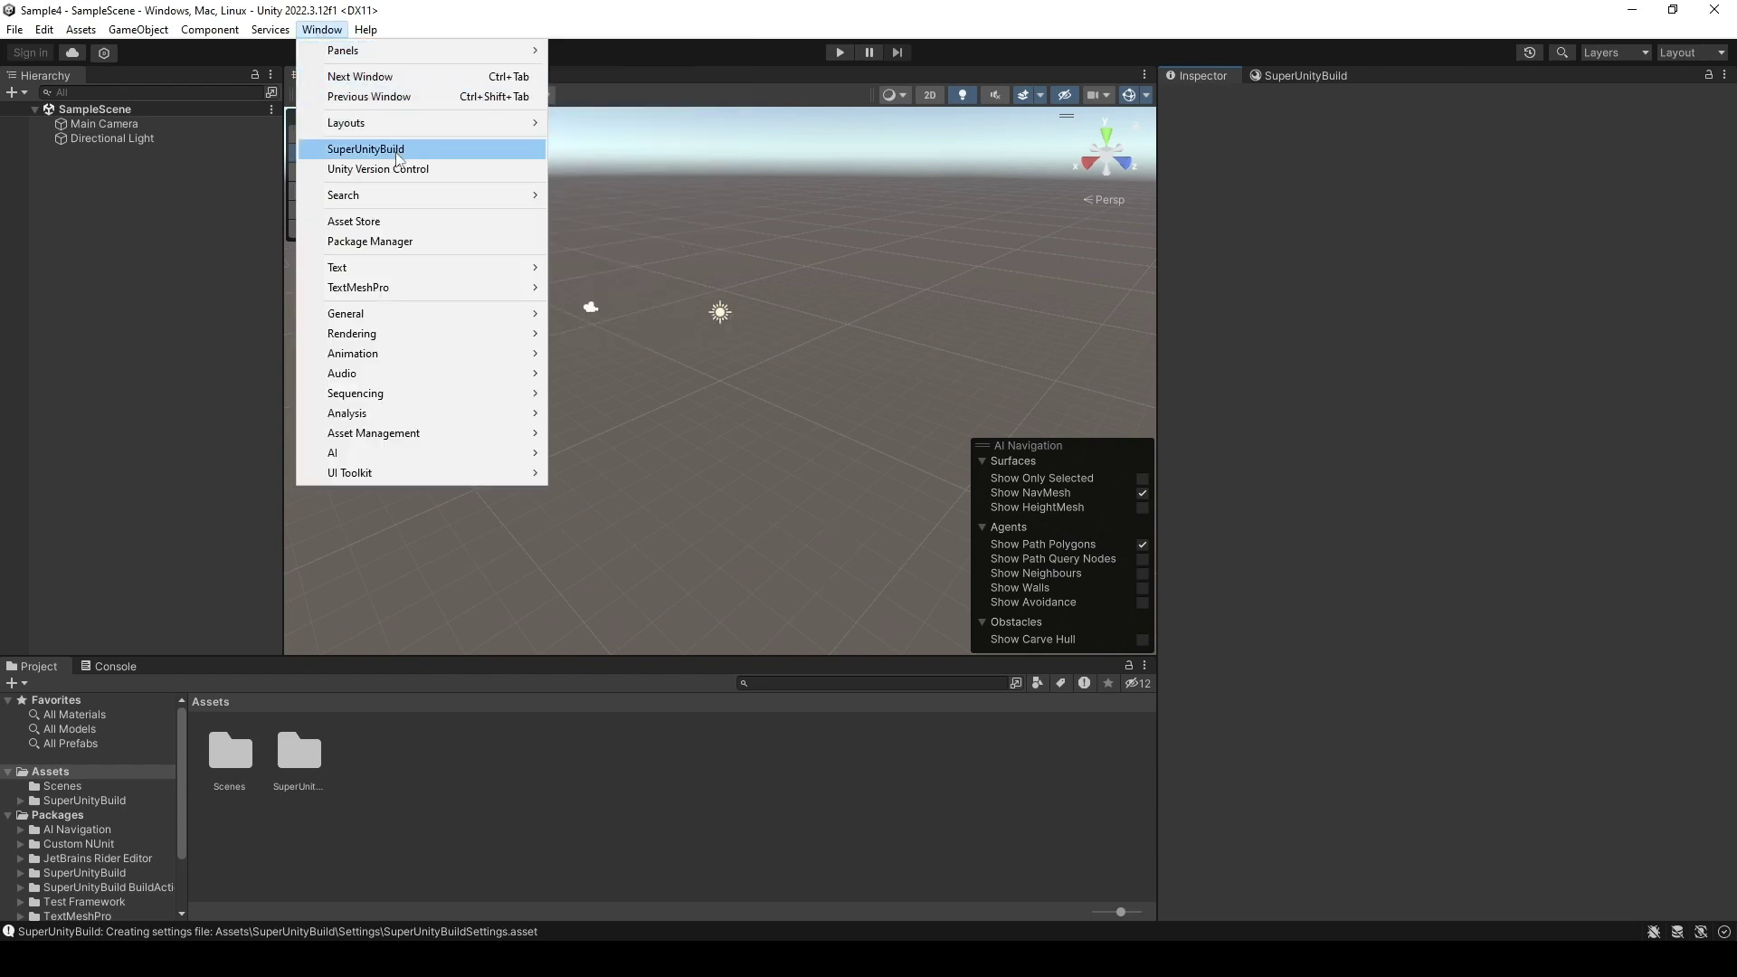
left_click(398, 150)
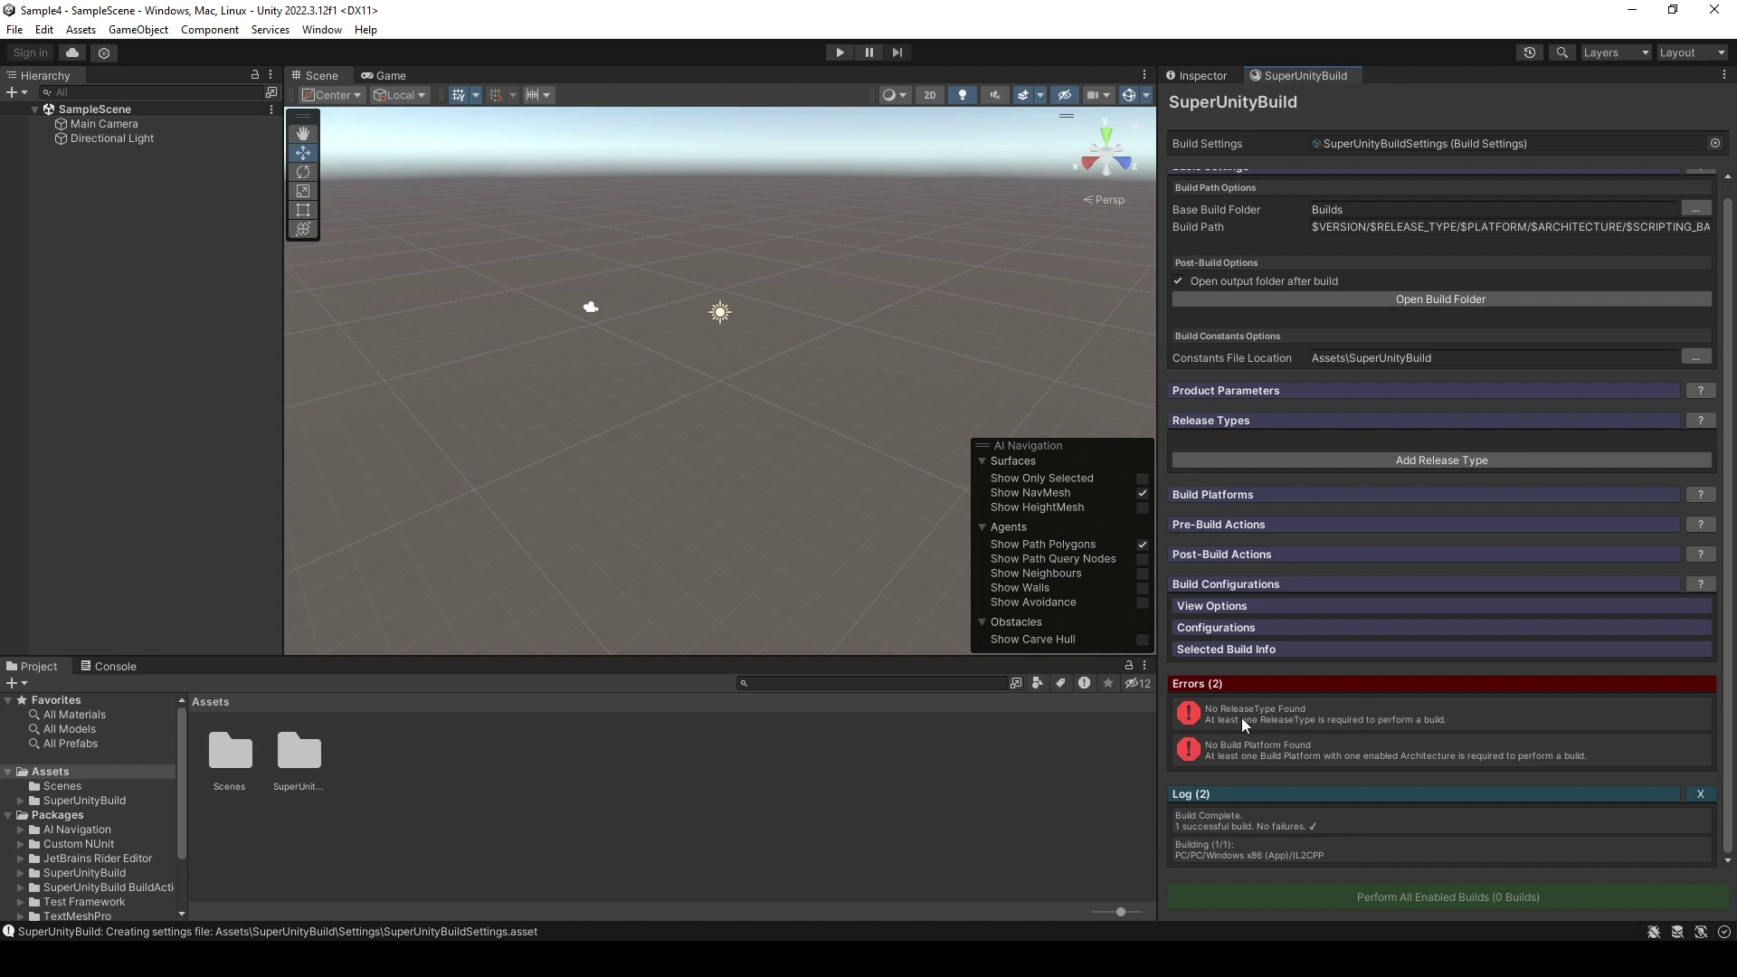
- Add a release type named 'PC Build' and put SampleScene in its scene list
left_click(1269, 461)
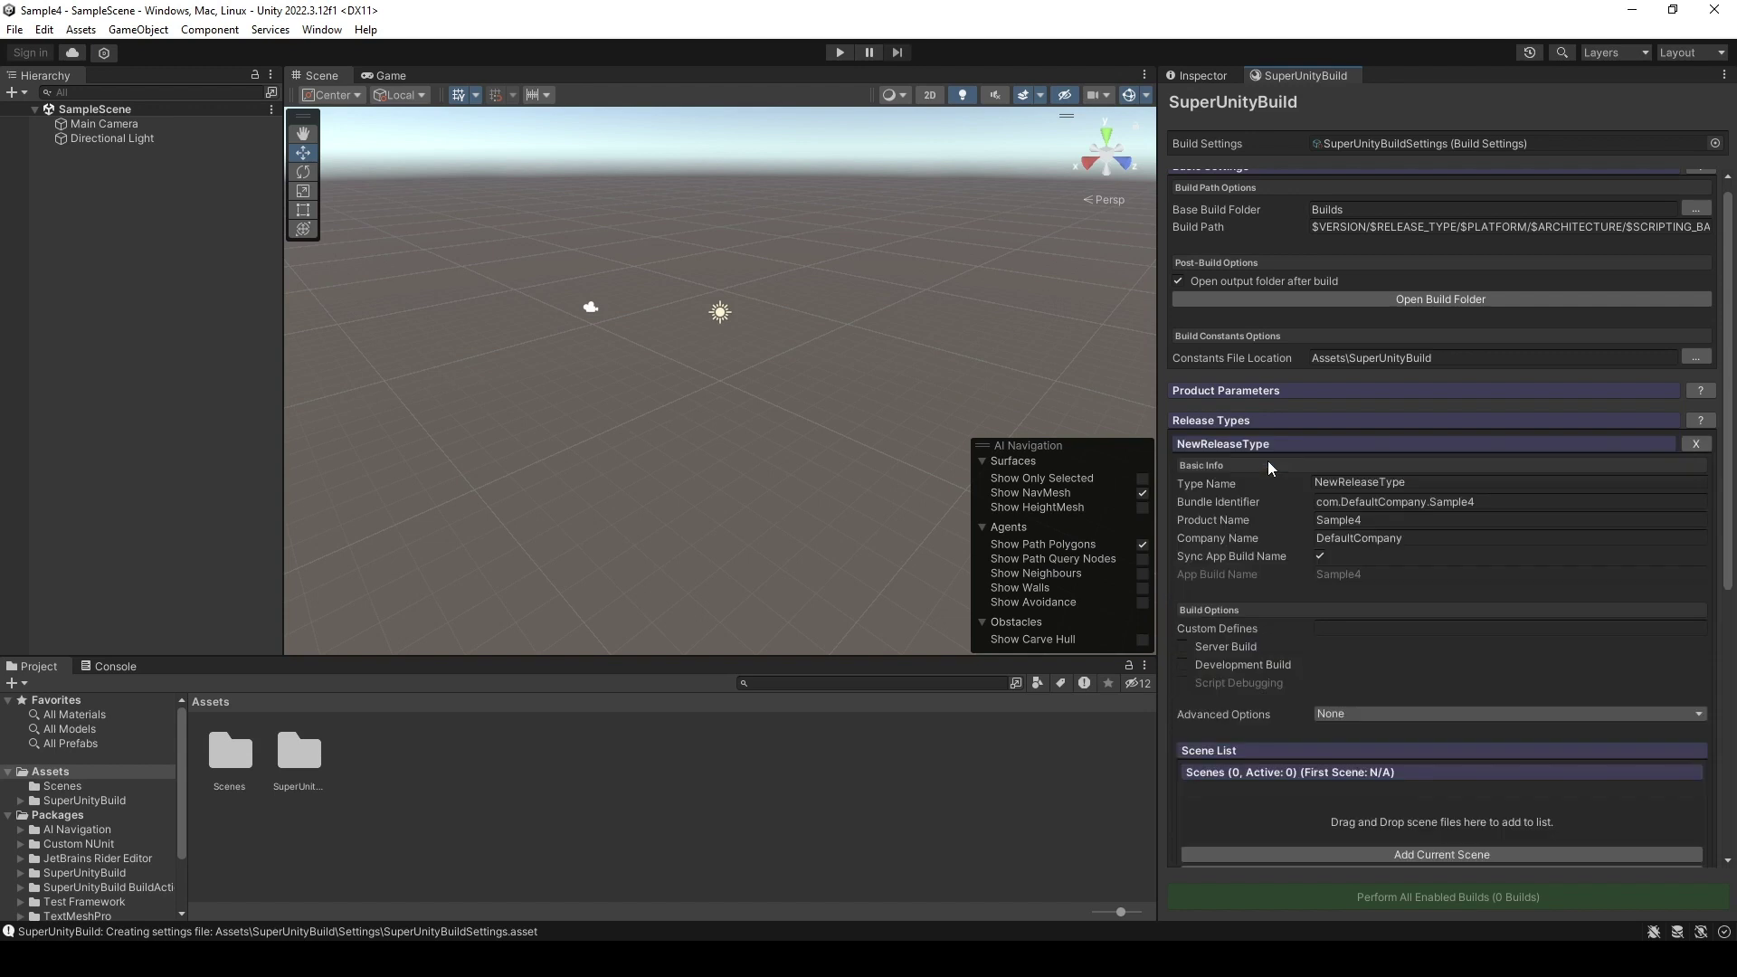
left_click(1419, 487)
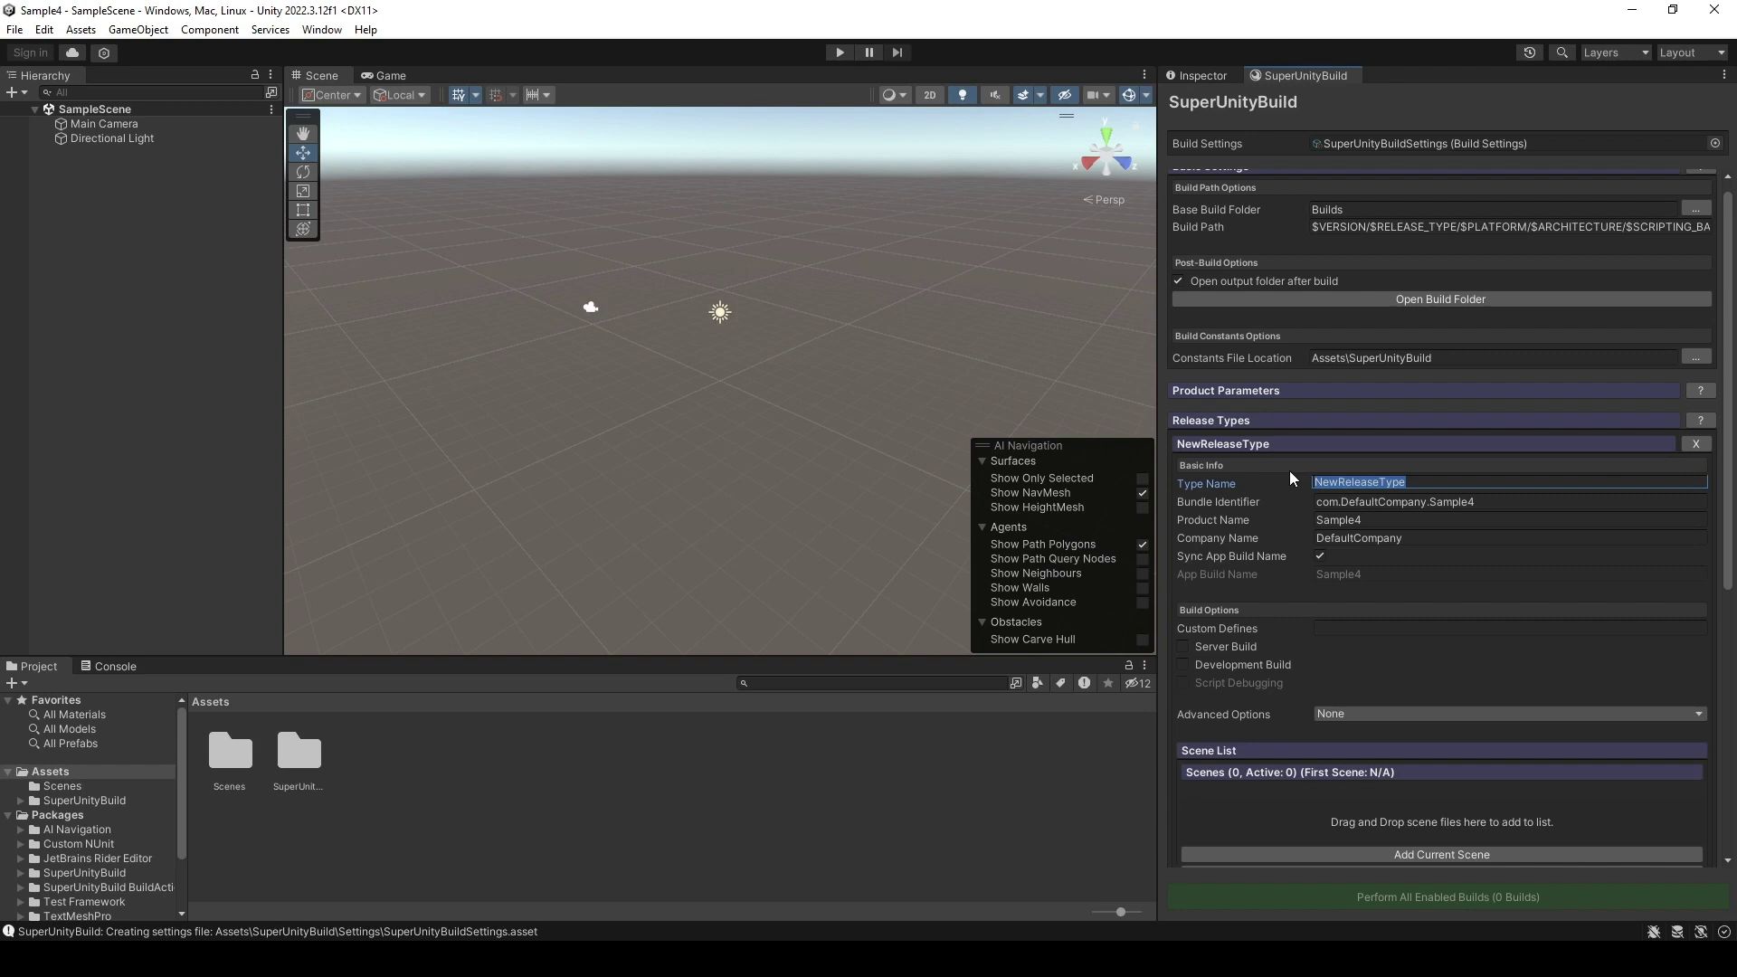
type("PC Buil")
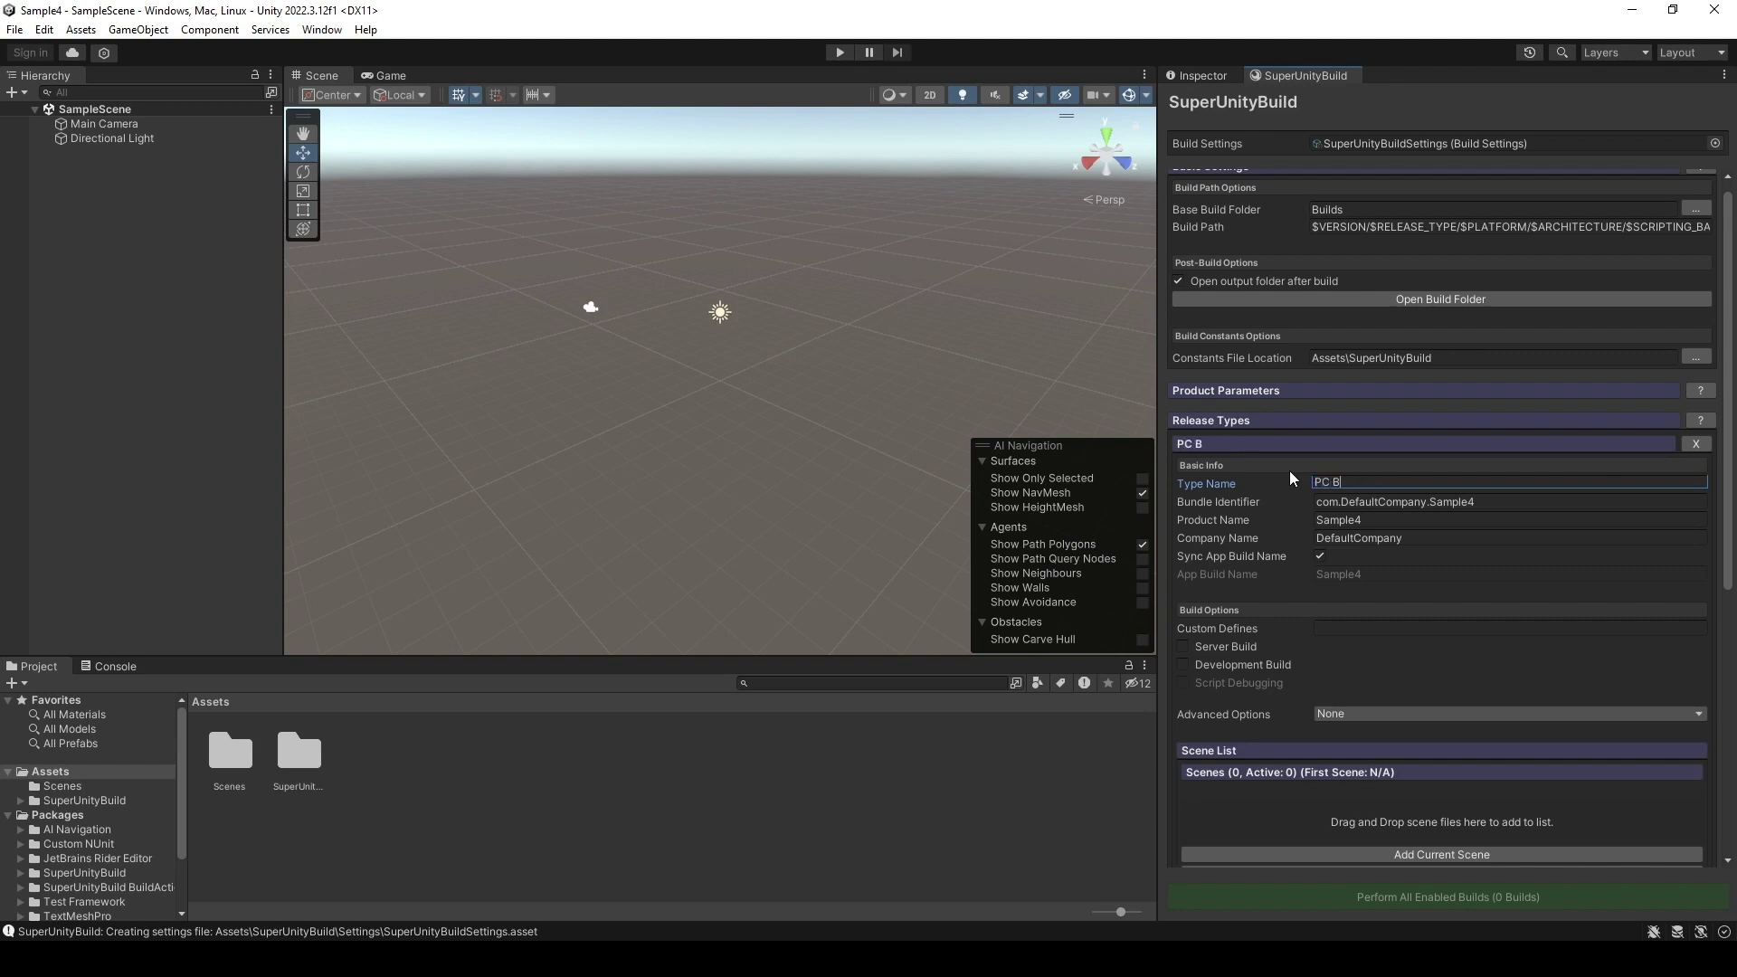
type("d")
scroll(1303, 729, "down", 2)
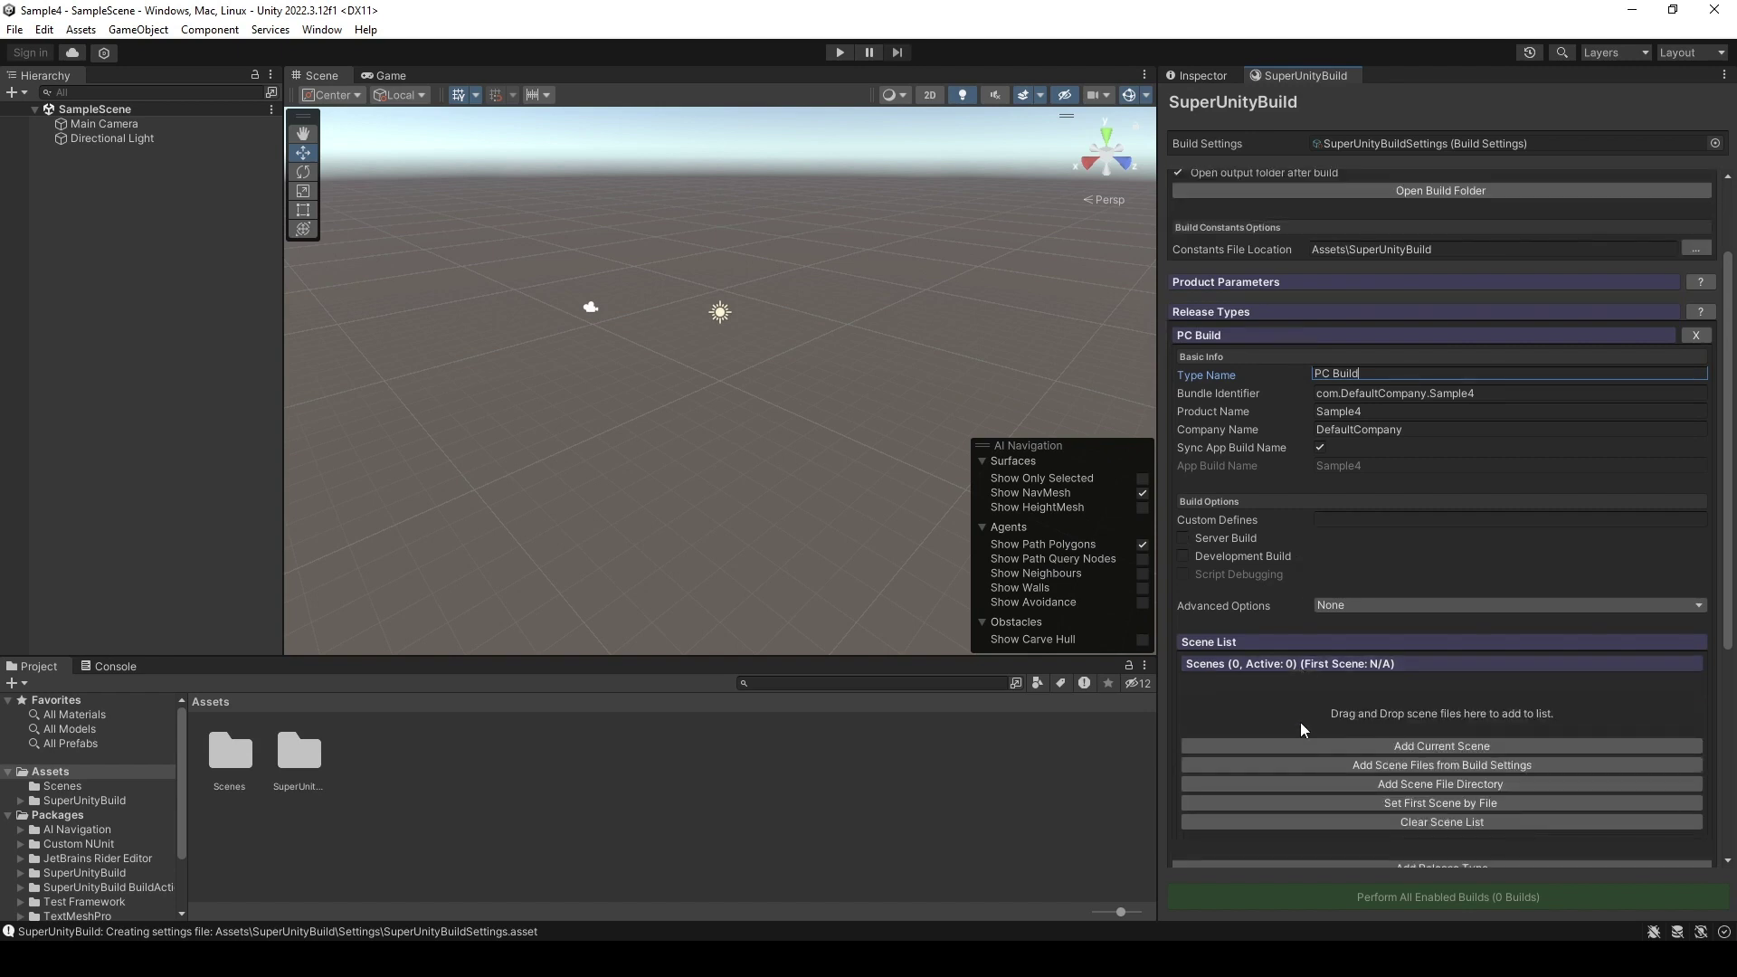
left_click(1400, 769)
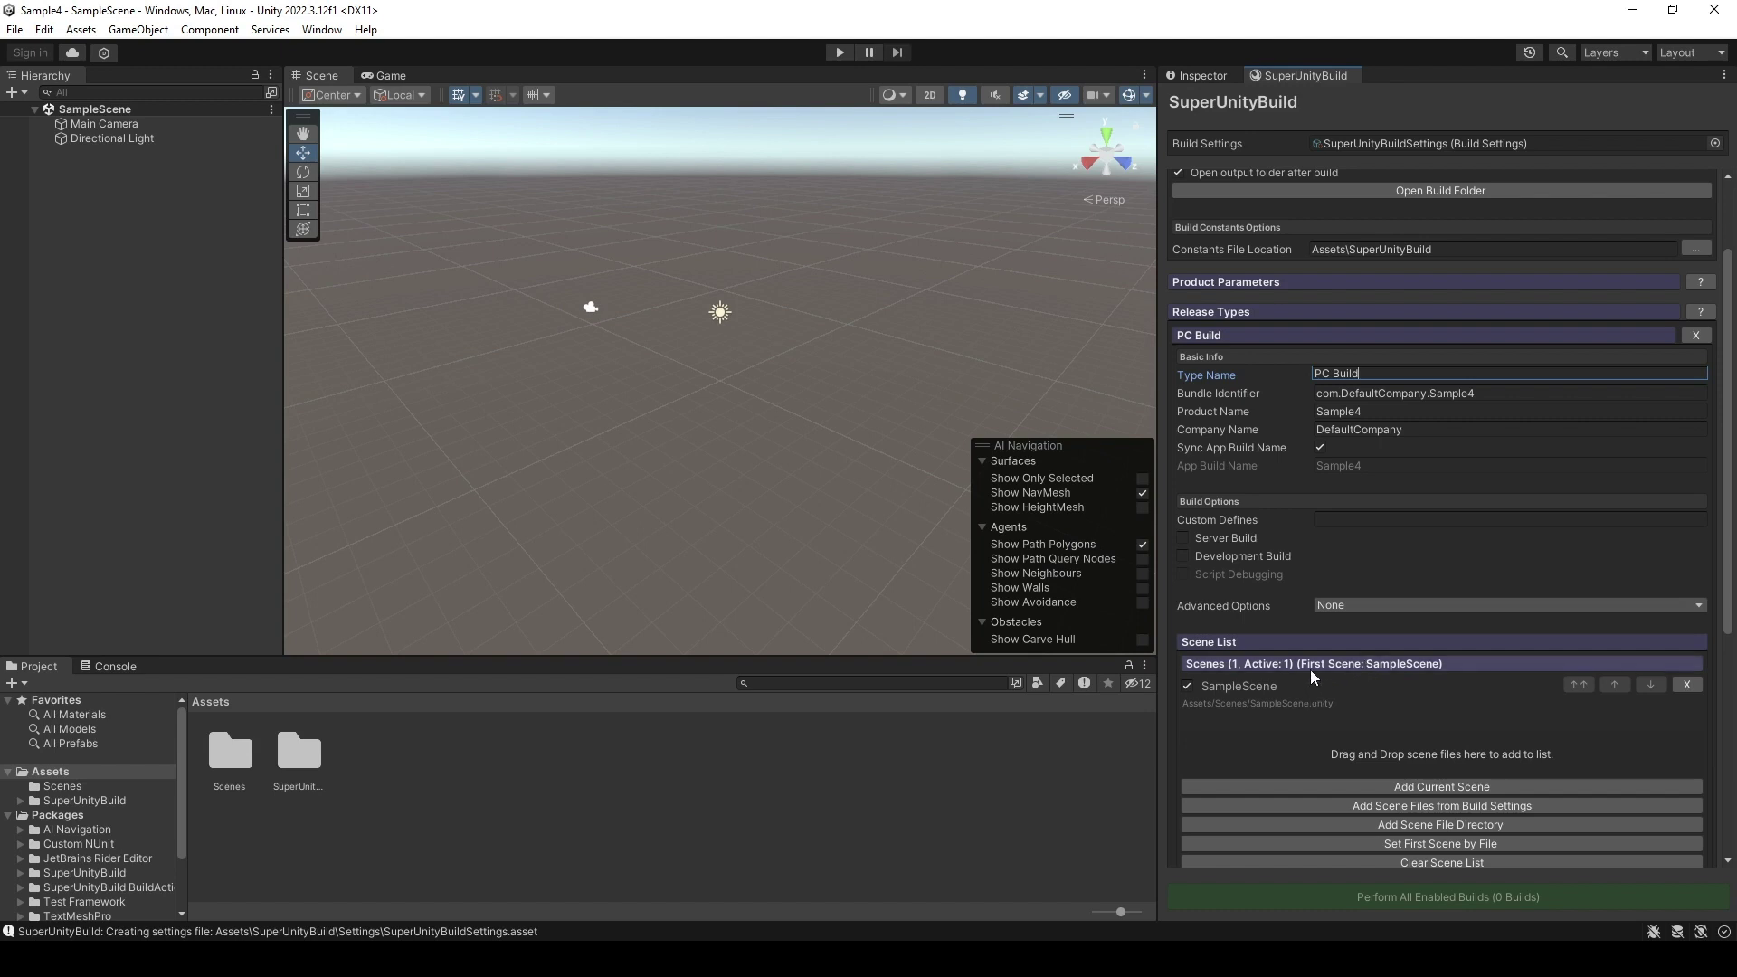
scroll(1325, 697, "down", 2)
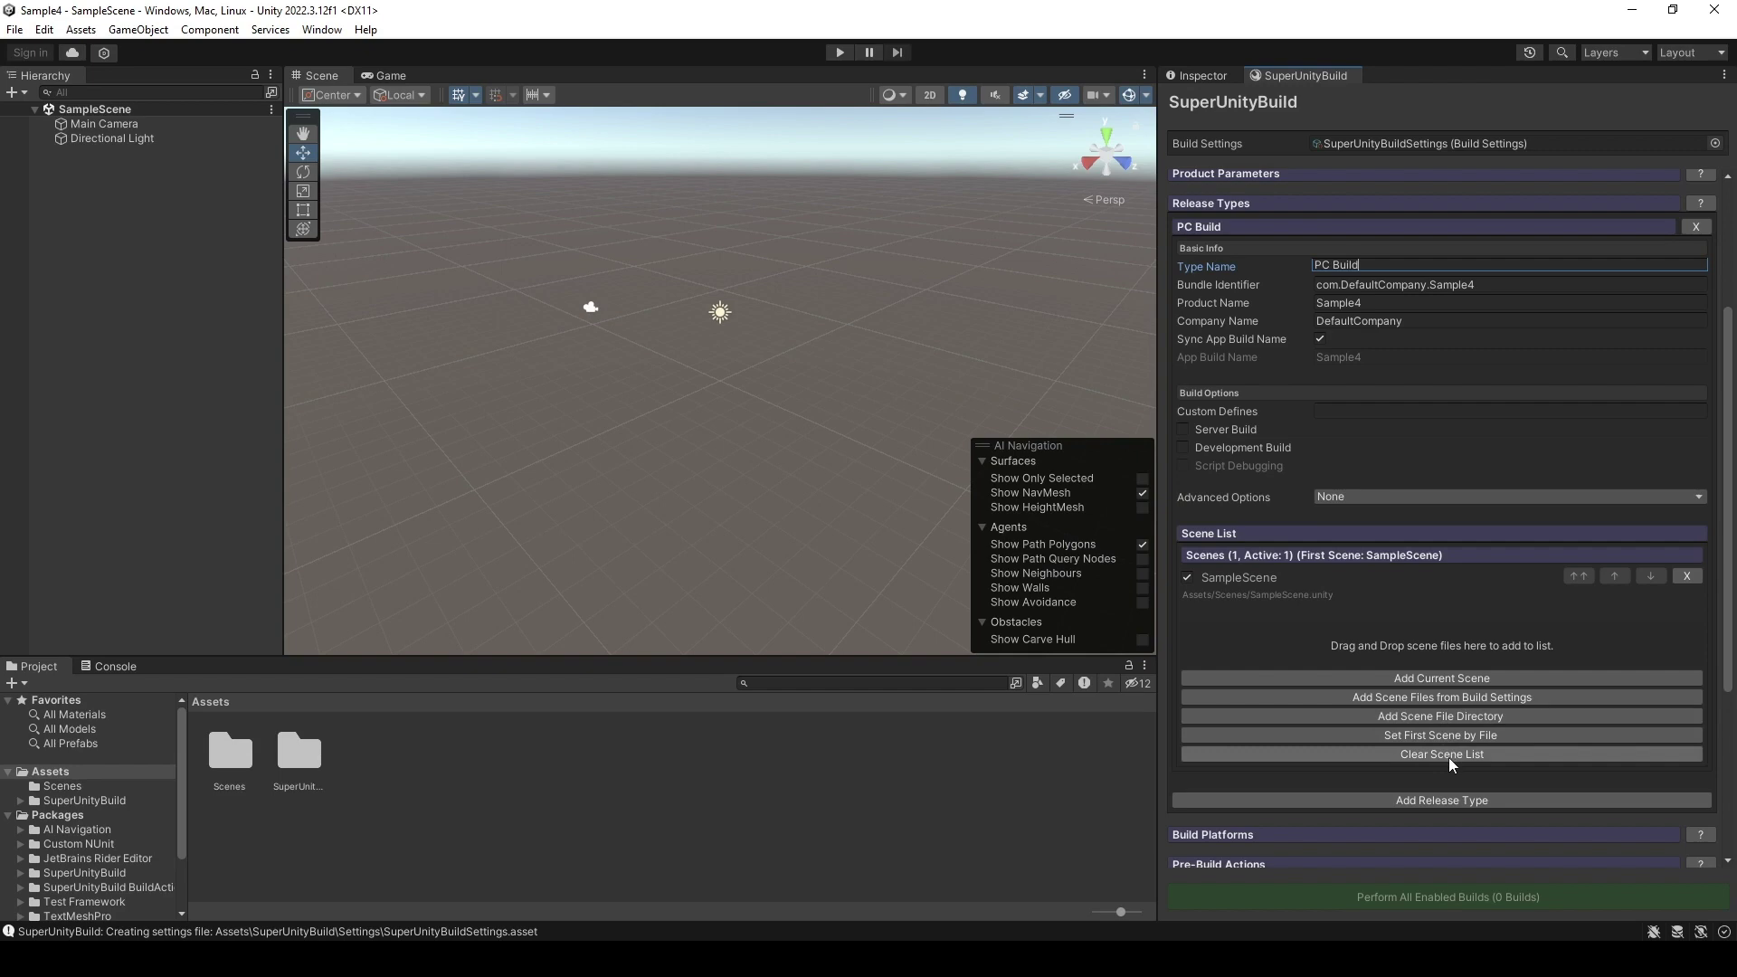
scroll(1450, 765, "down", 5)
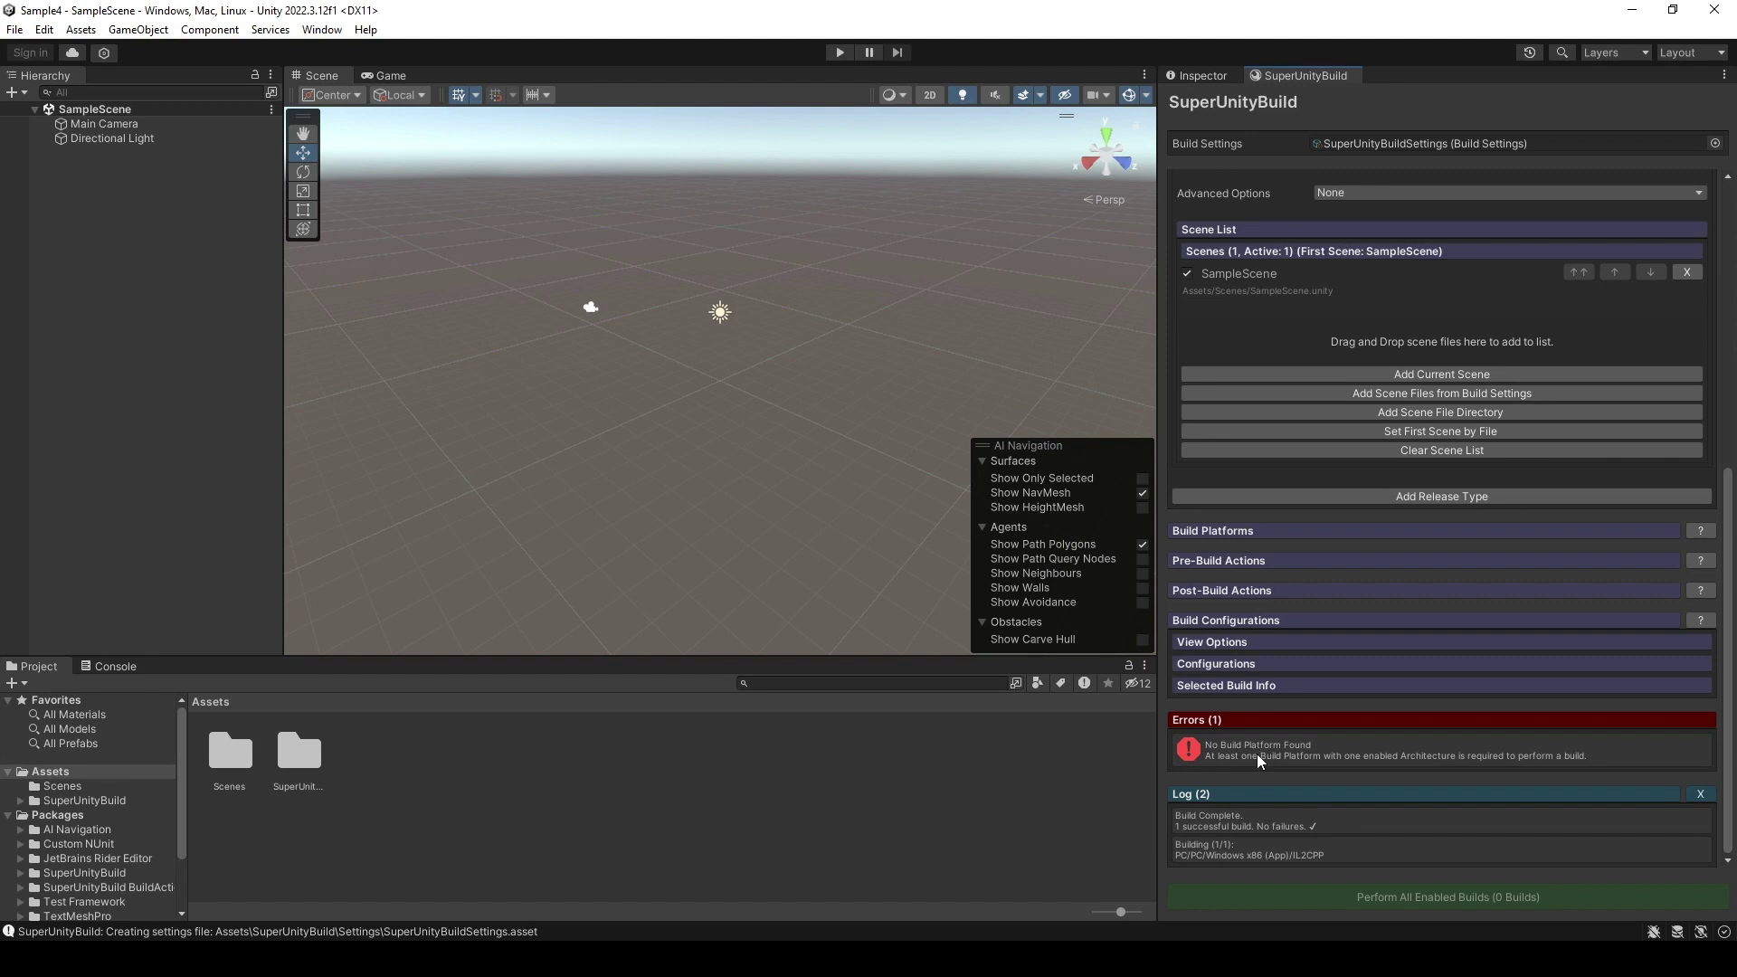
- Add a PC build platform under Build Platforms
left_click(1235, 536)
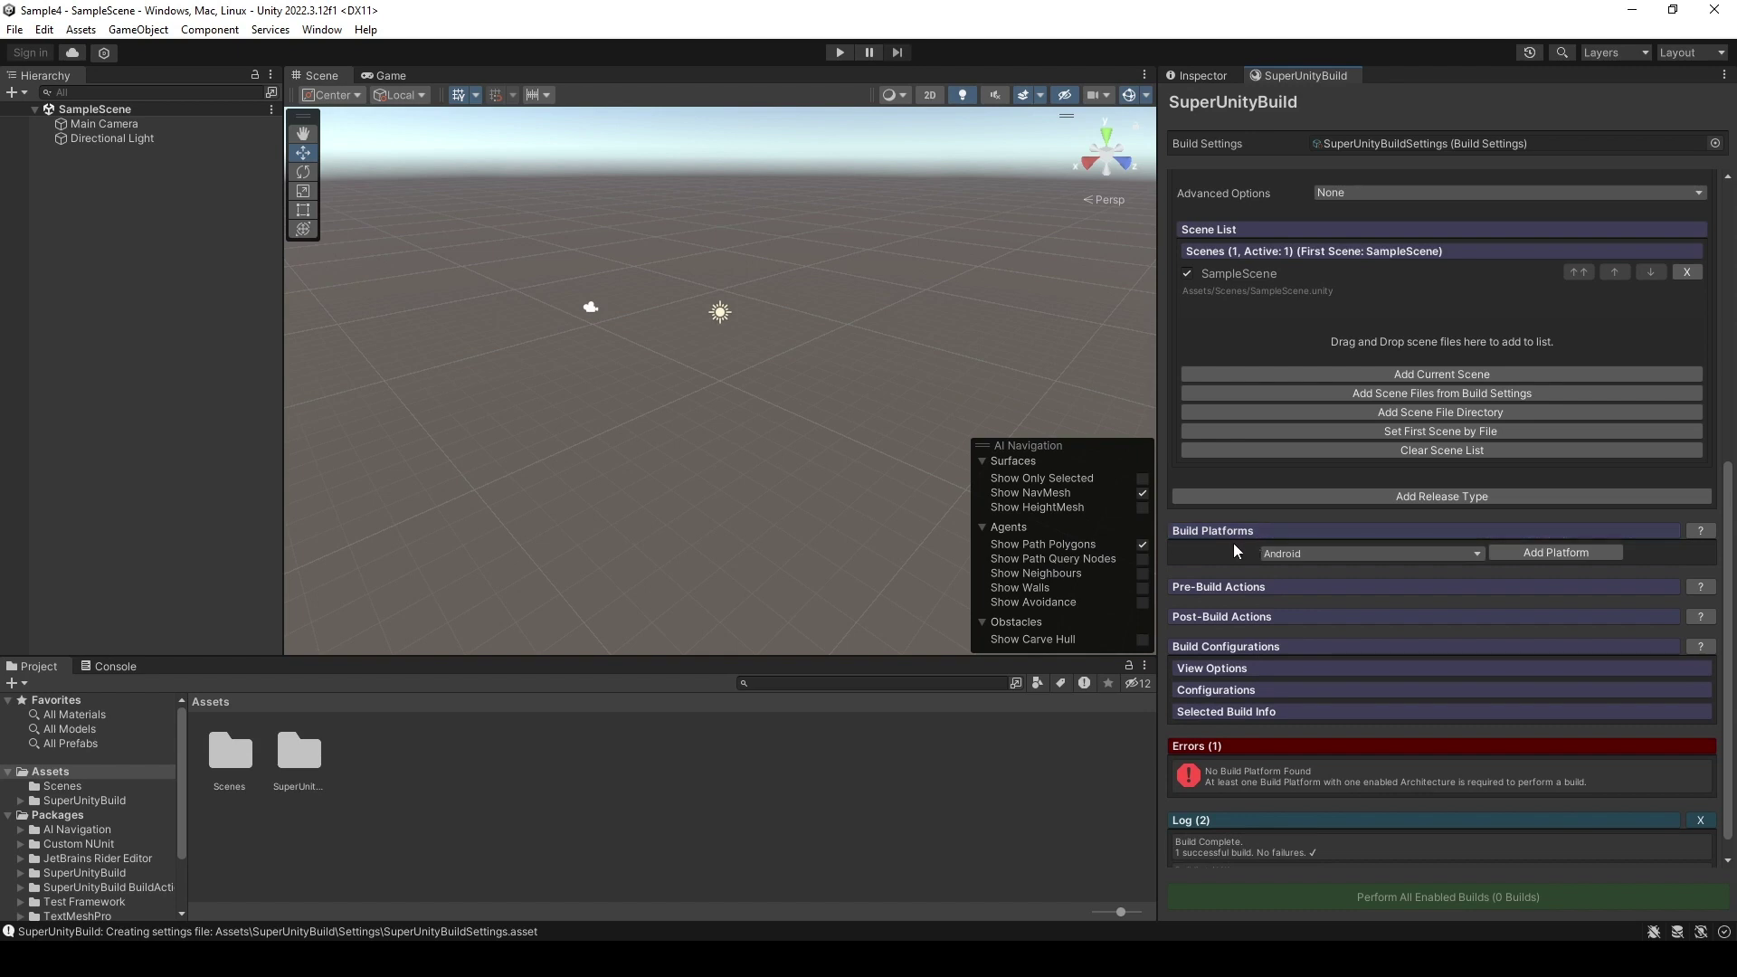
left_click(1280, 560)
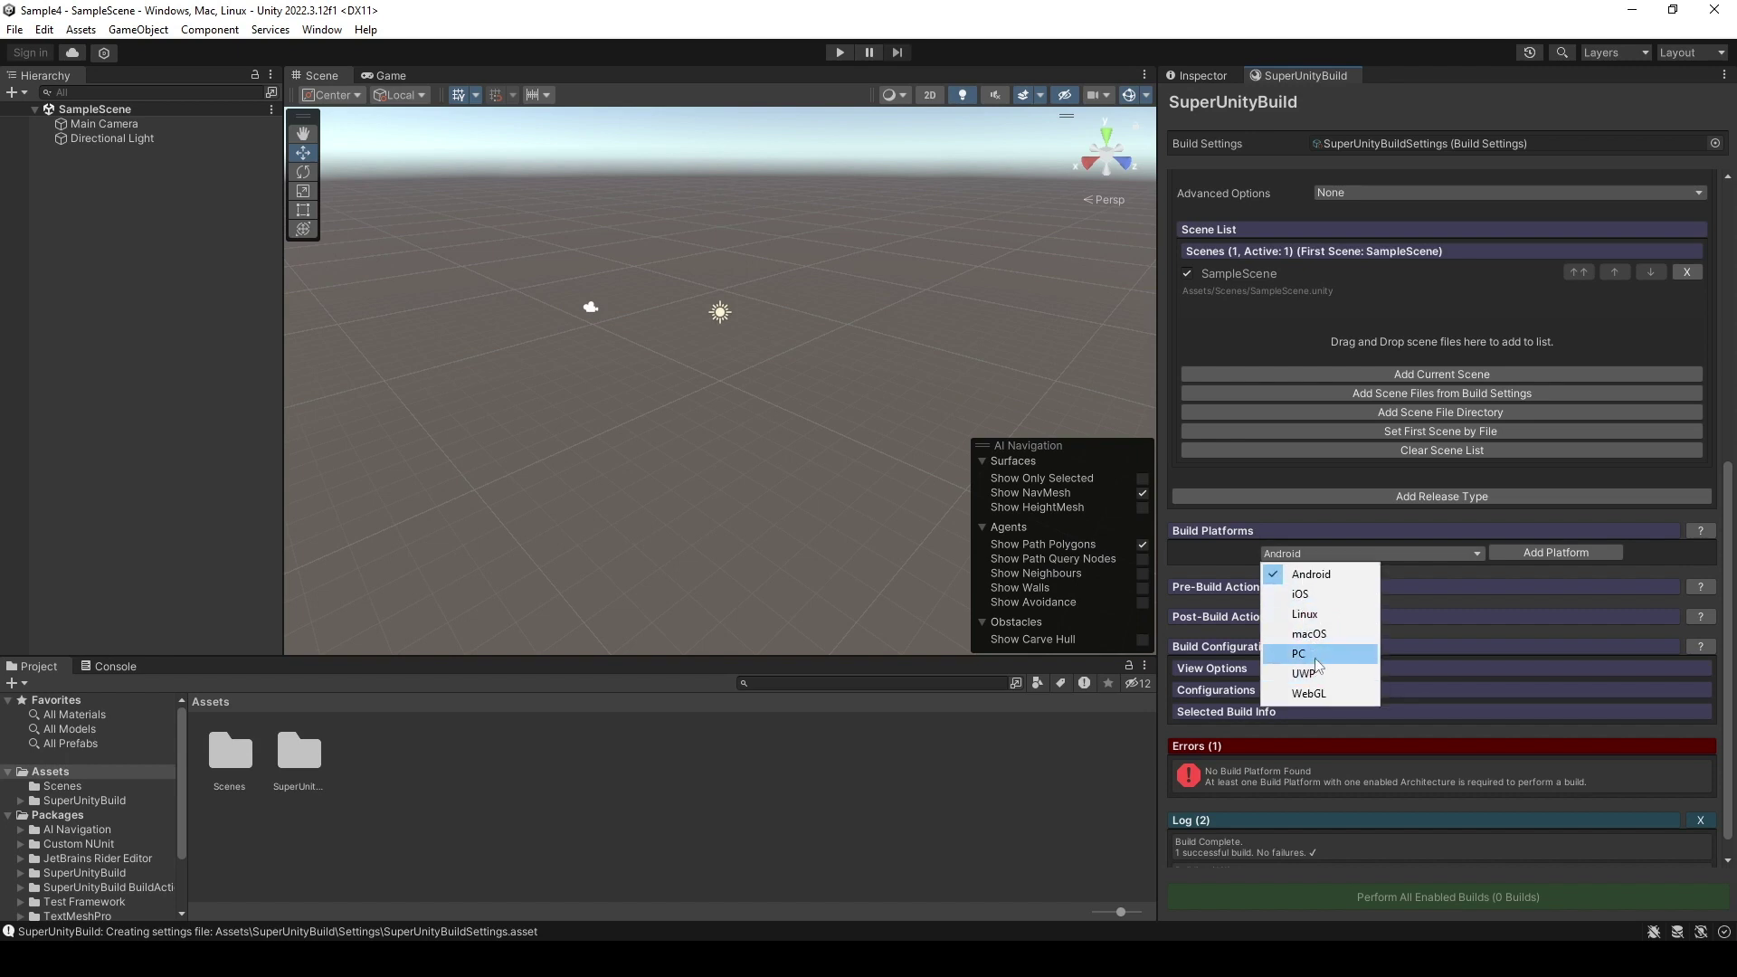
left_click(1315, 655)
left_click(1586, 558)
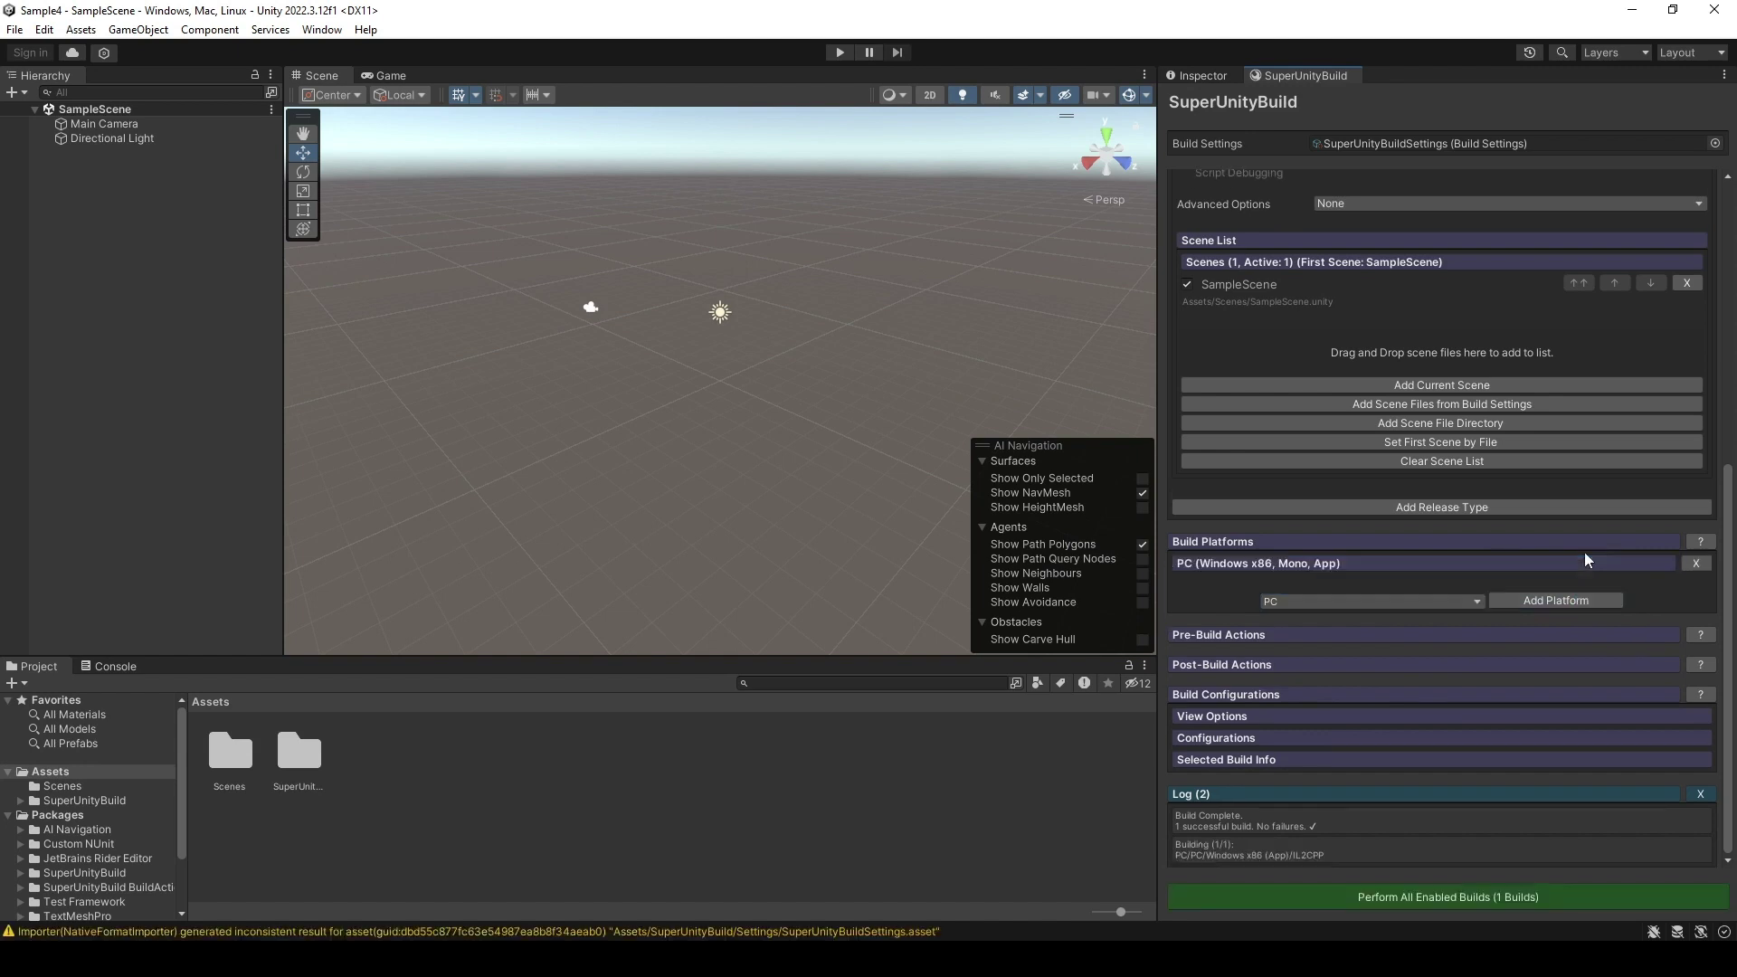
- Switch the PC platform's scripting backend from Mono to IL2CPP
left_click(1299, 566)
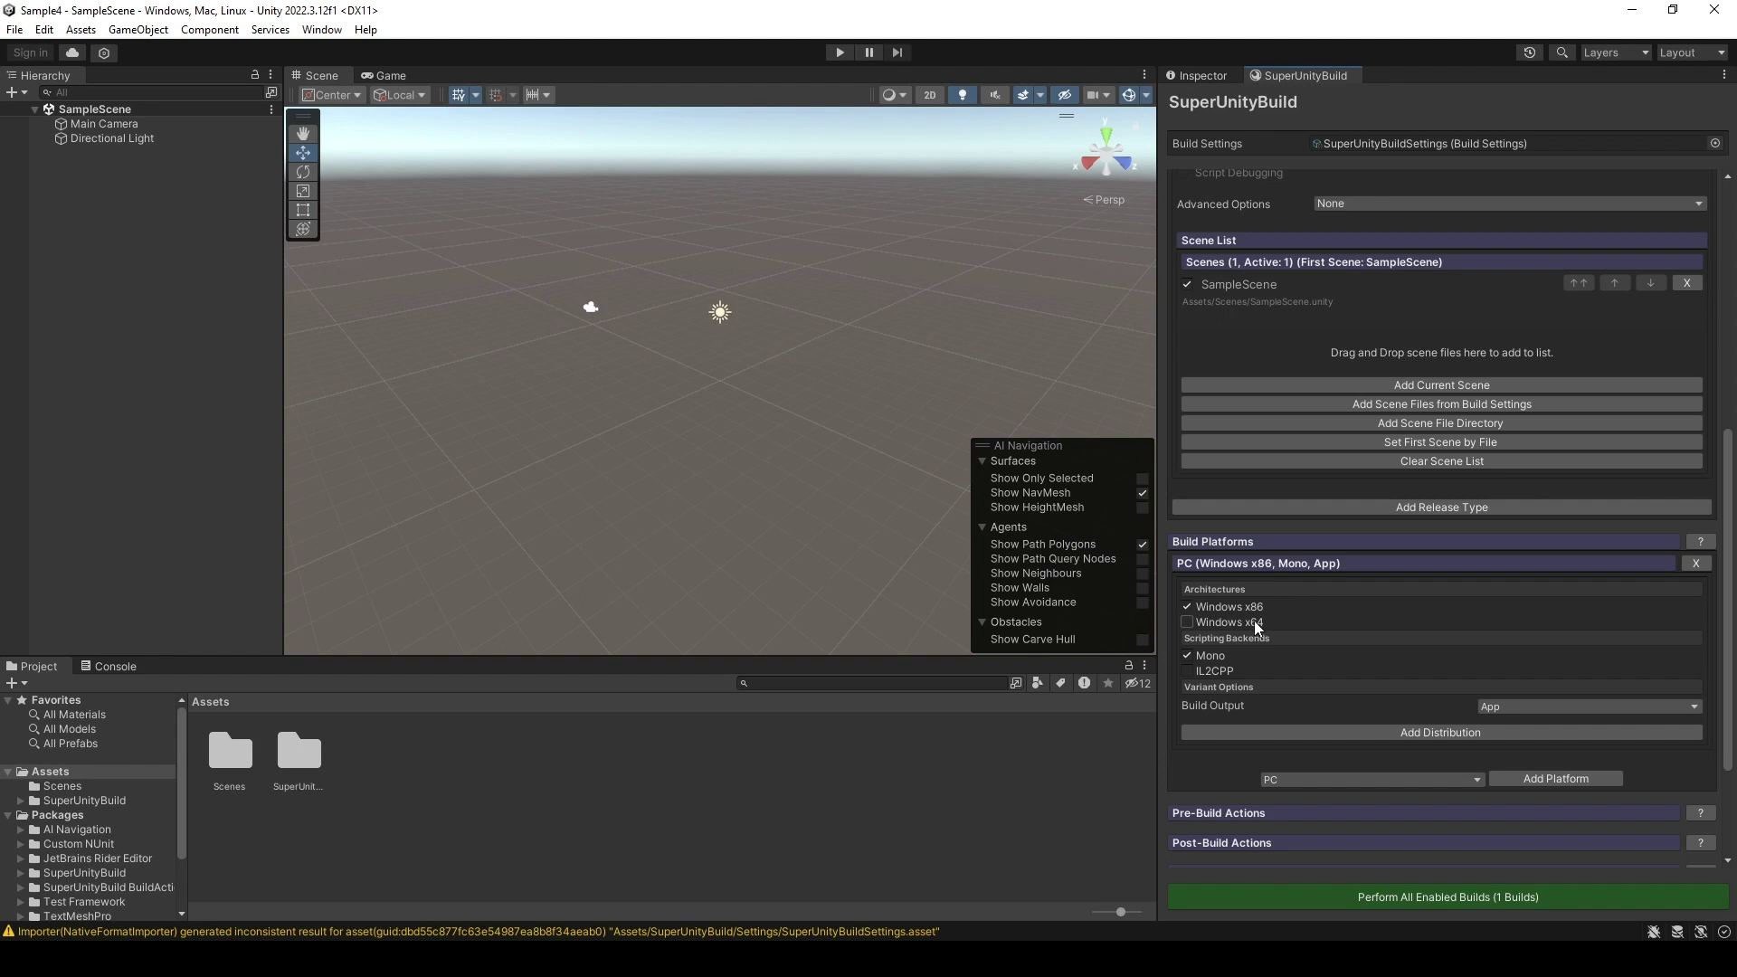
left_click(1188, 656)
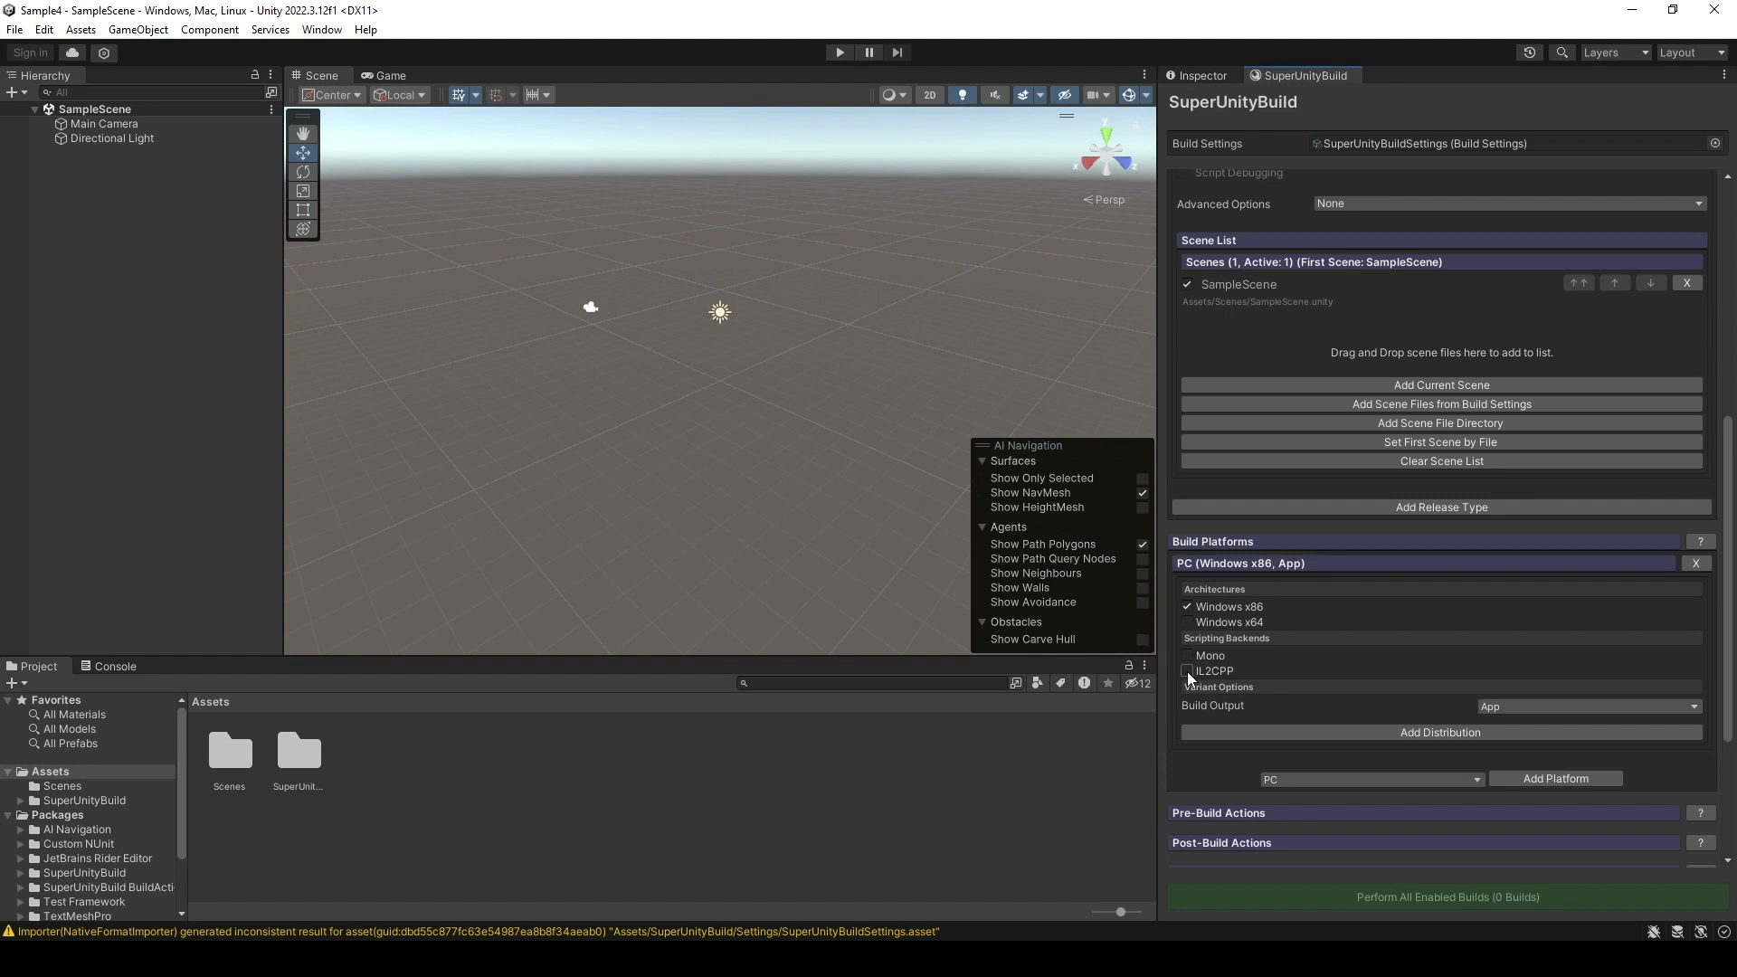
left_click(1187, 671)
scroll(1266, 674, "down", 3)
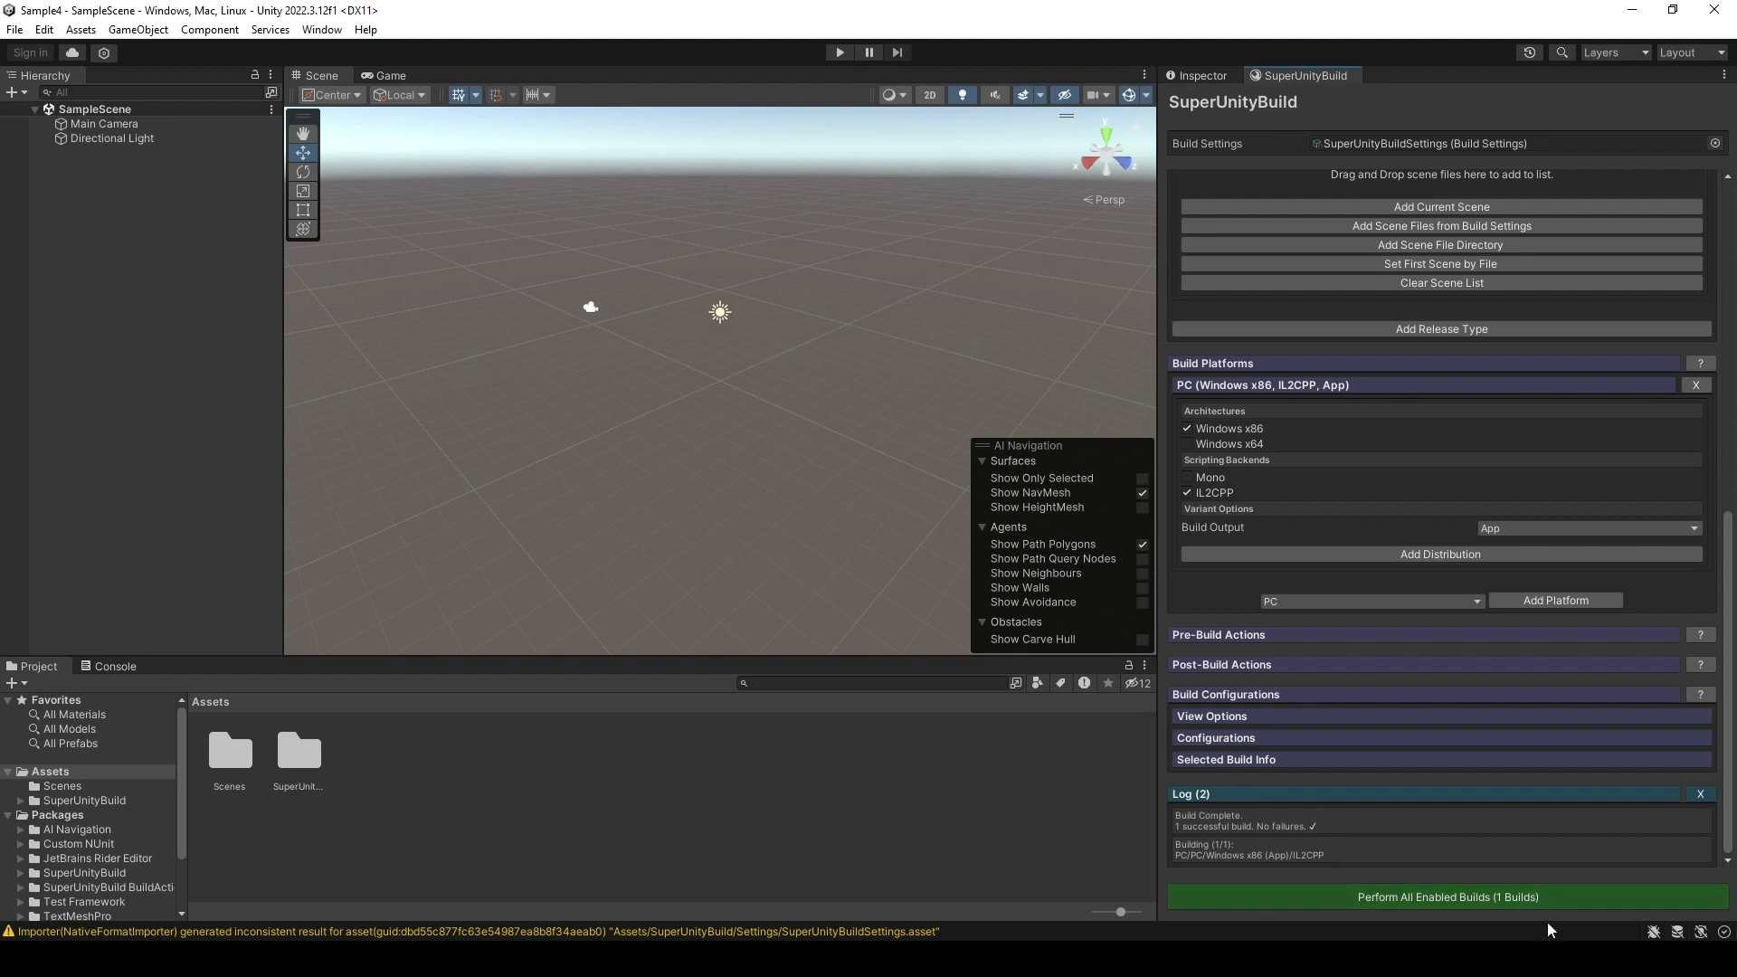
- Perform all enabled builds so the PC Build run outputs version folder 1.0.0.1 under Builds
left_click(1410, 895)
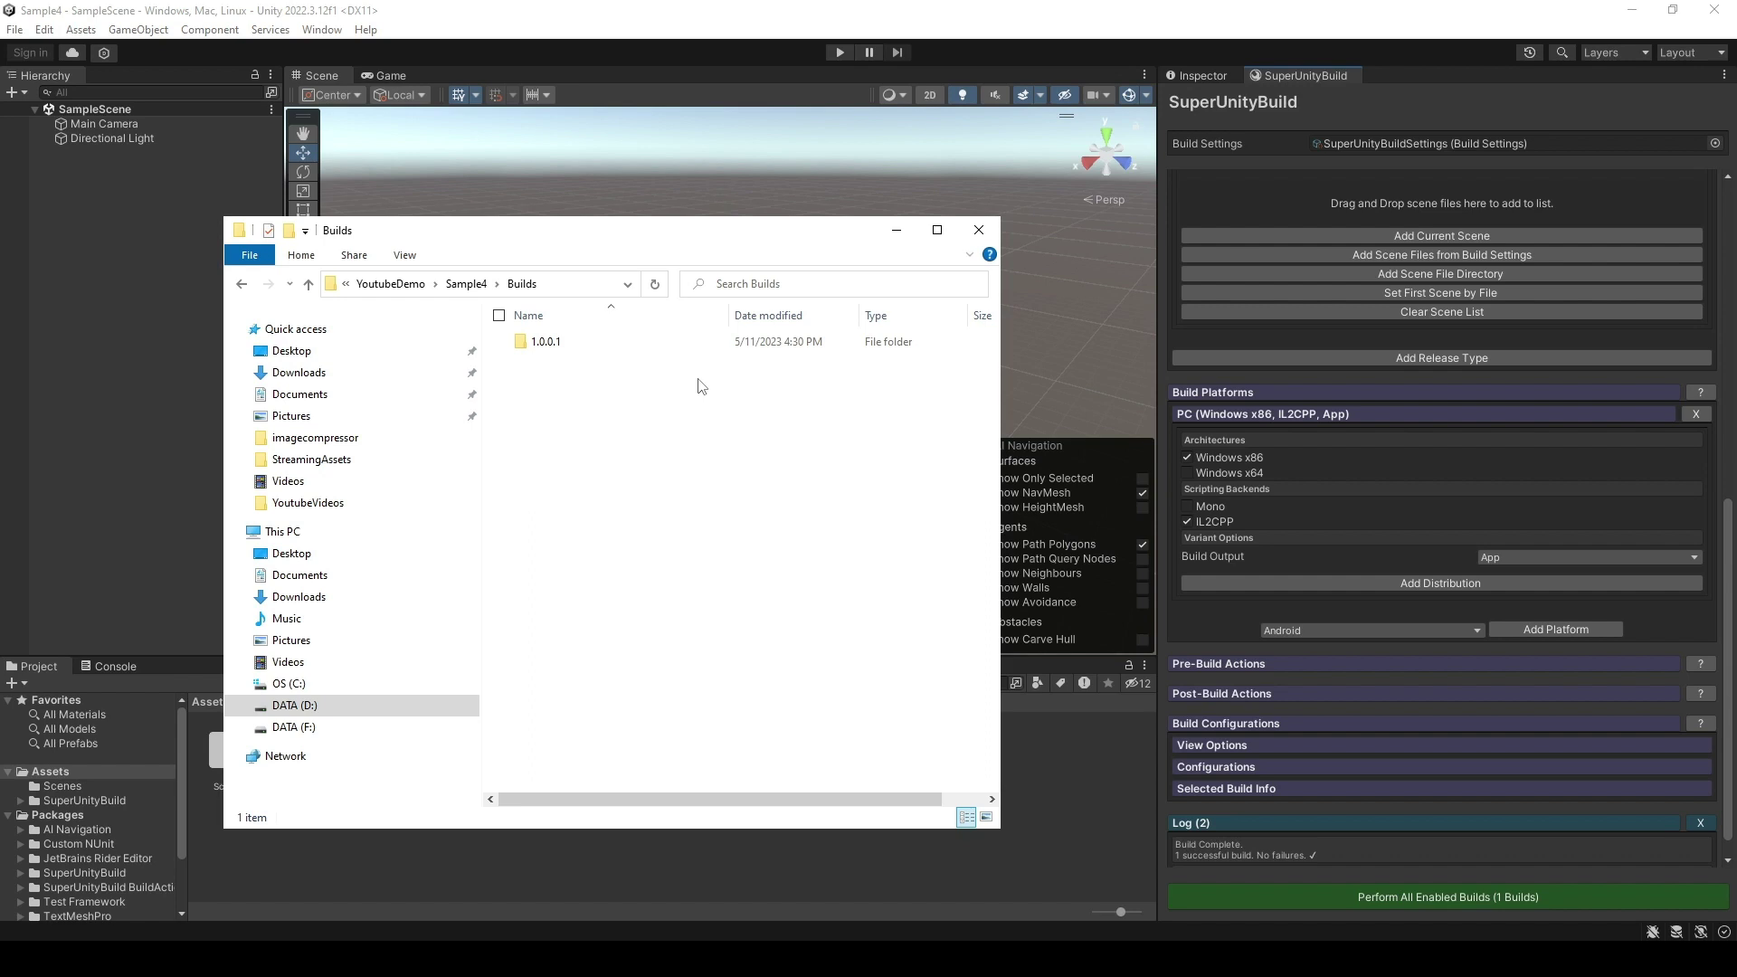
- Go into 1.0.0.1 > PC Build > PC > Windows x86 > IL2CPP and widen the Name column
double_click(553, 345)
scroll(1430, 492, "up", 8)
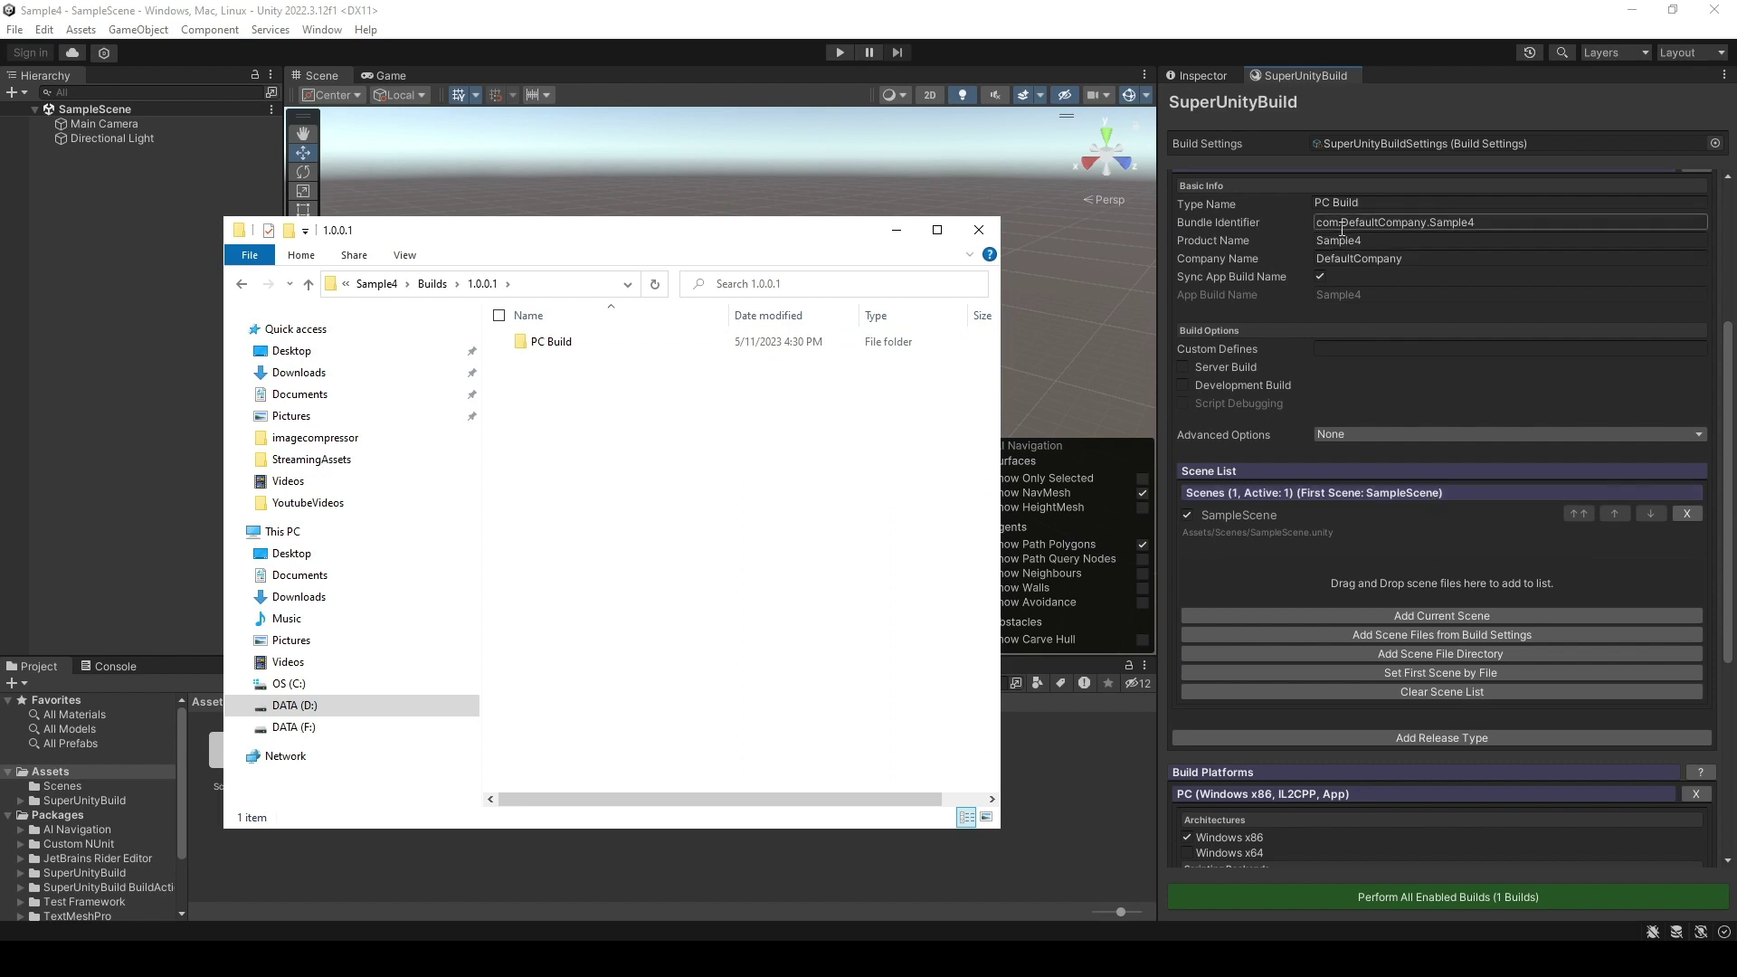
double_click(555, 344)
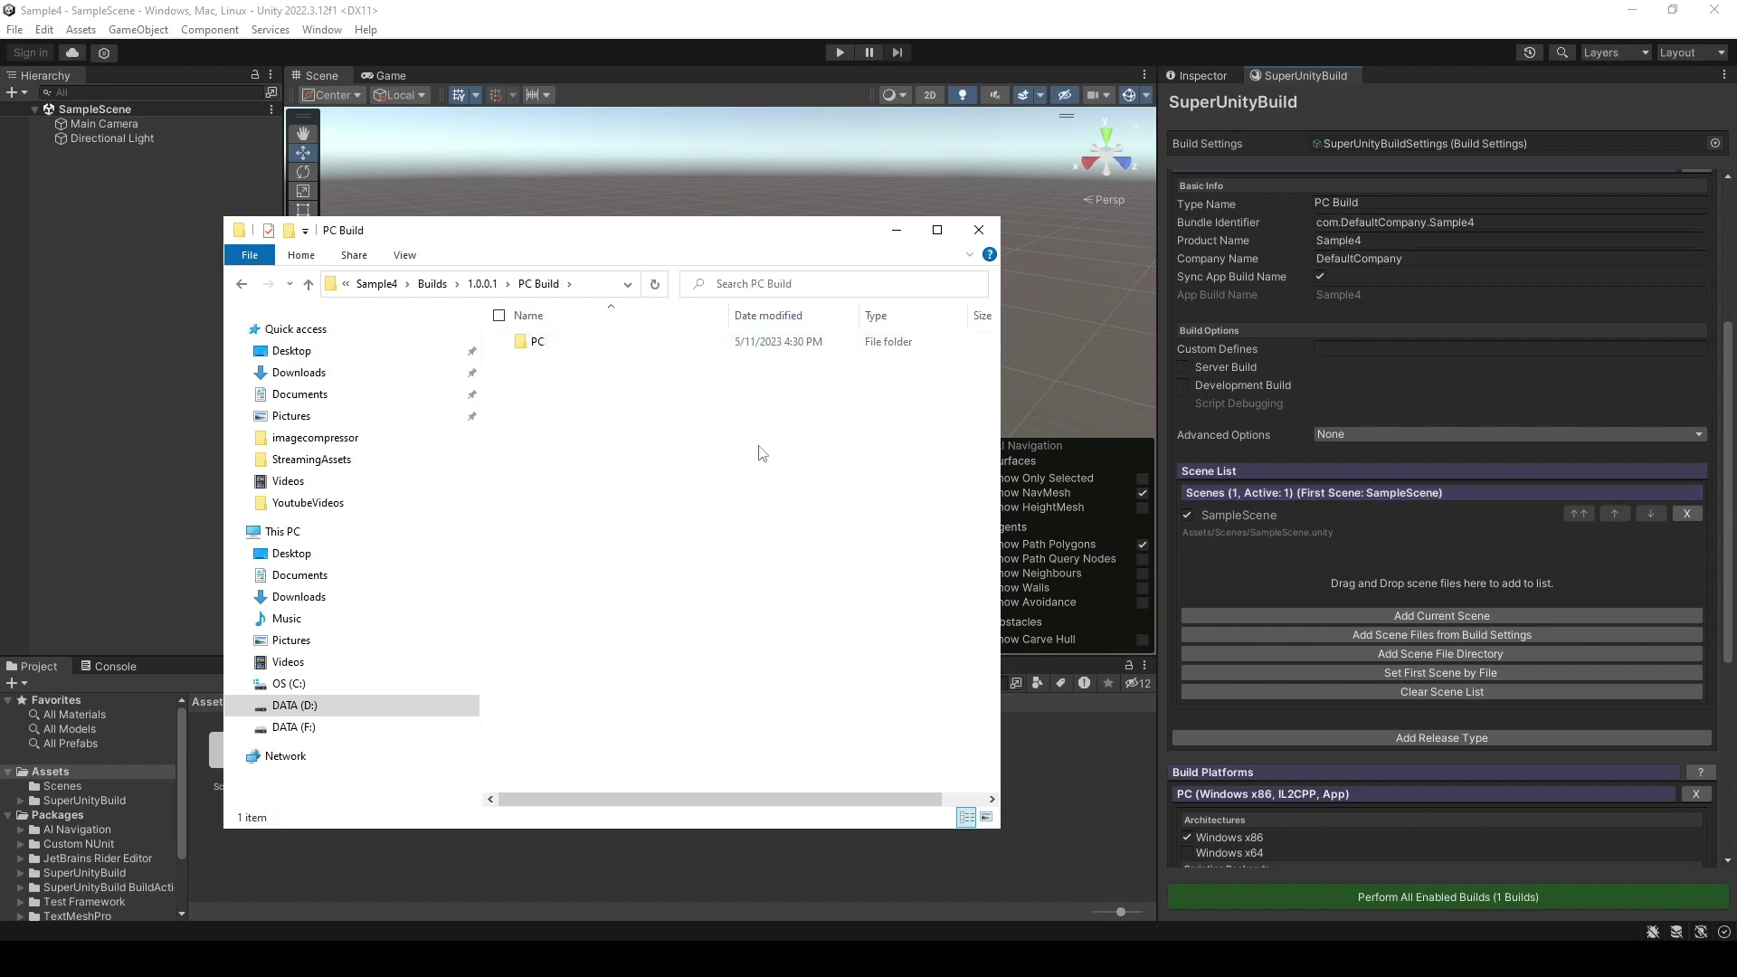
double_click(543, 345)
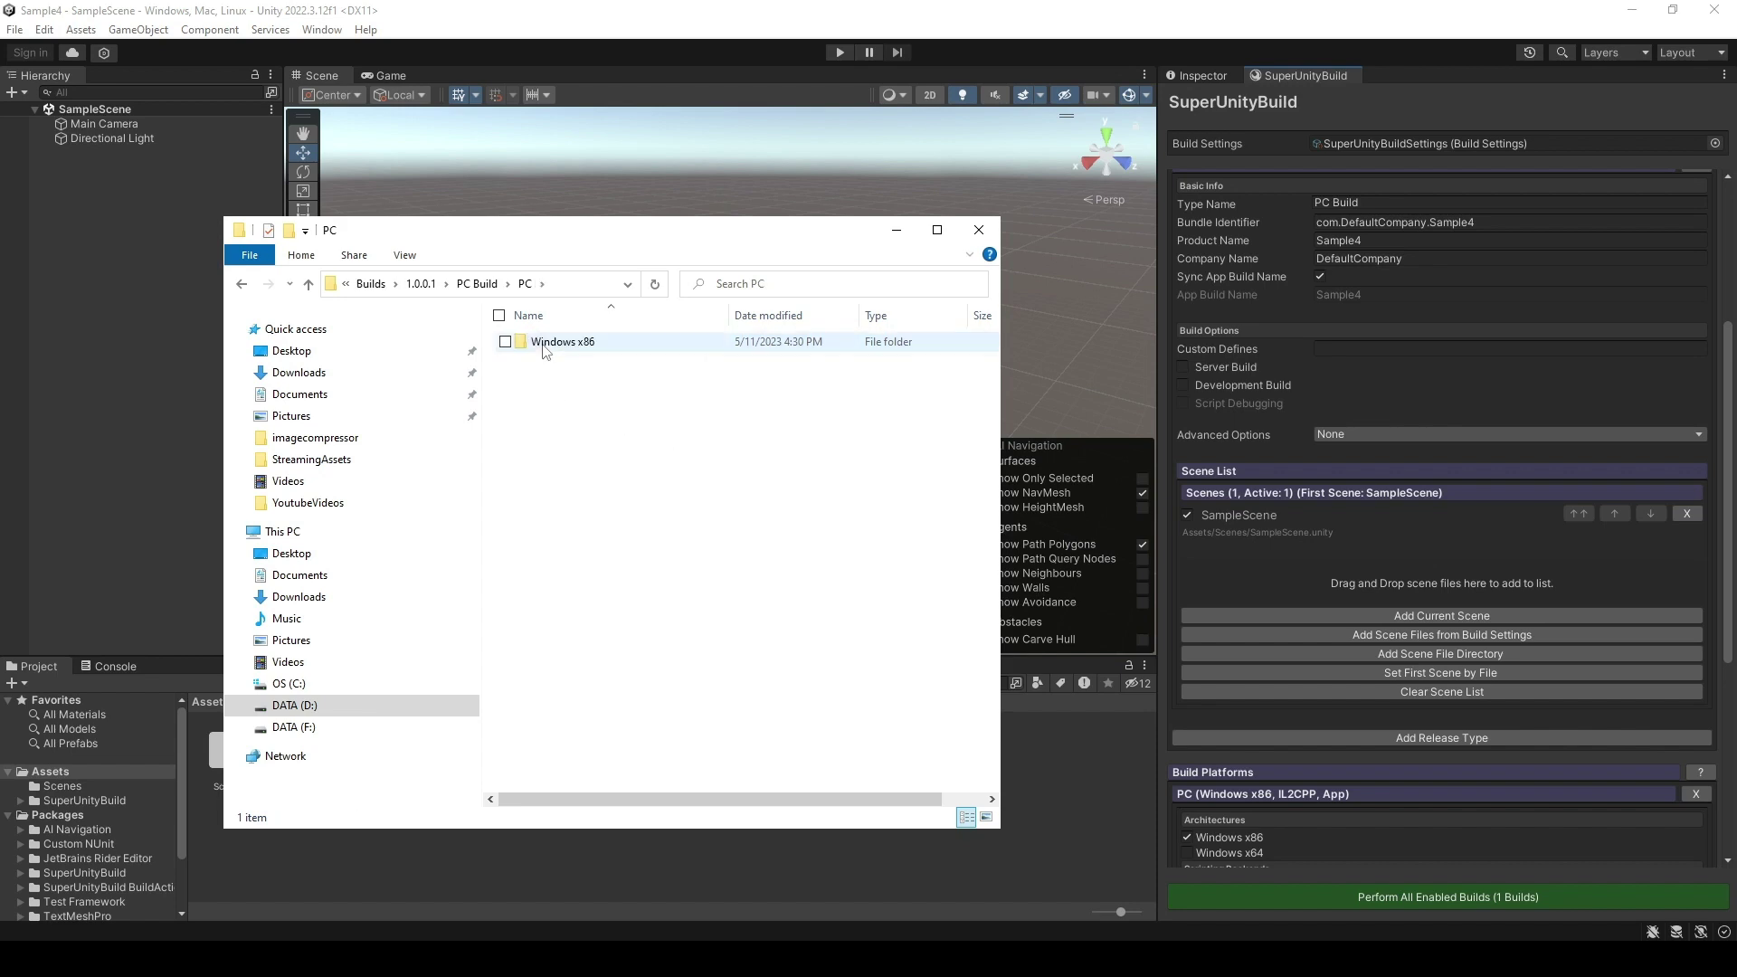
double_click(545, 344)
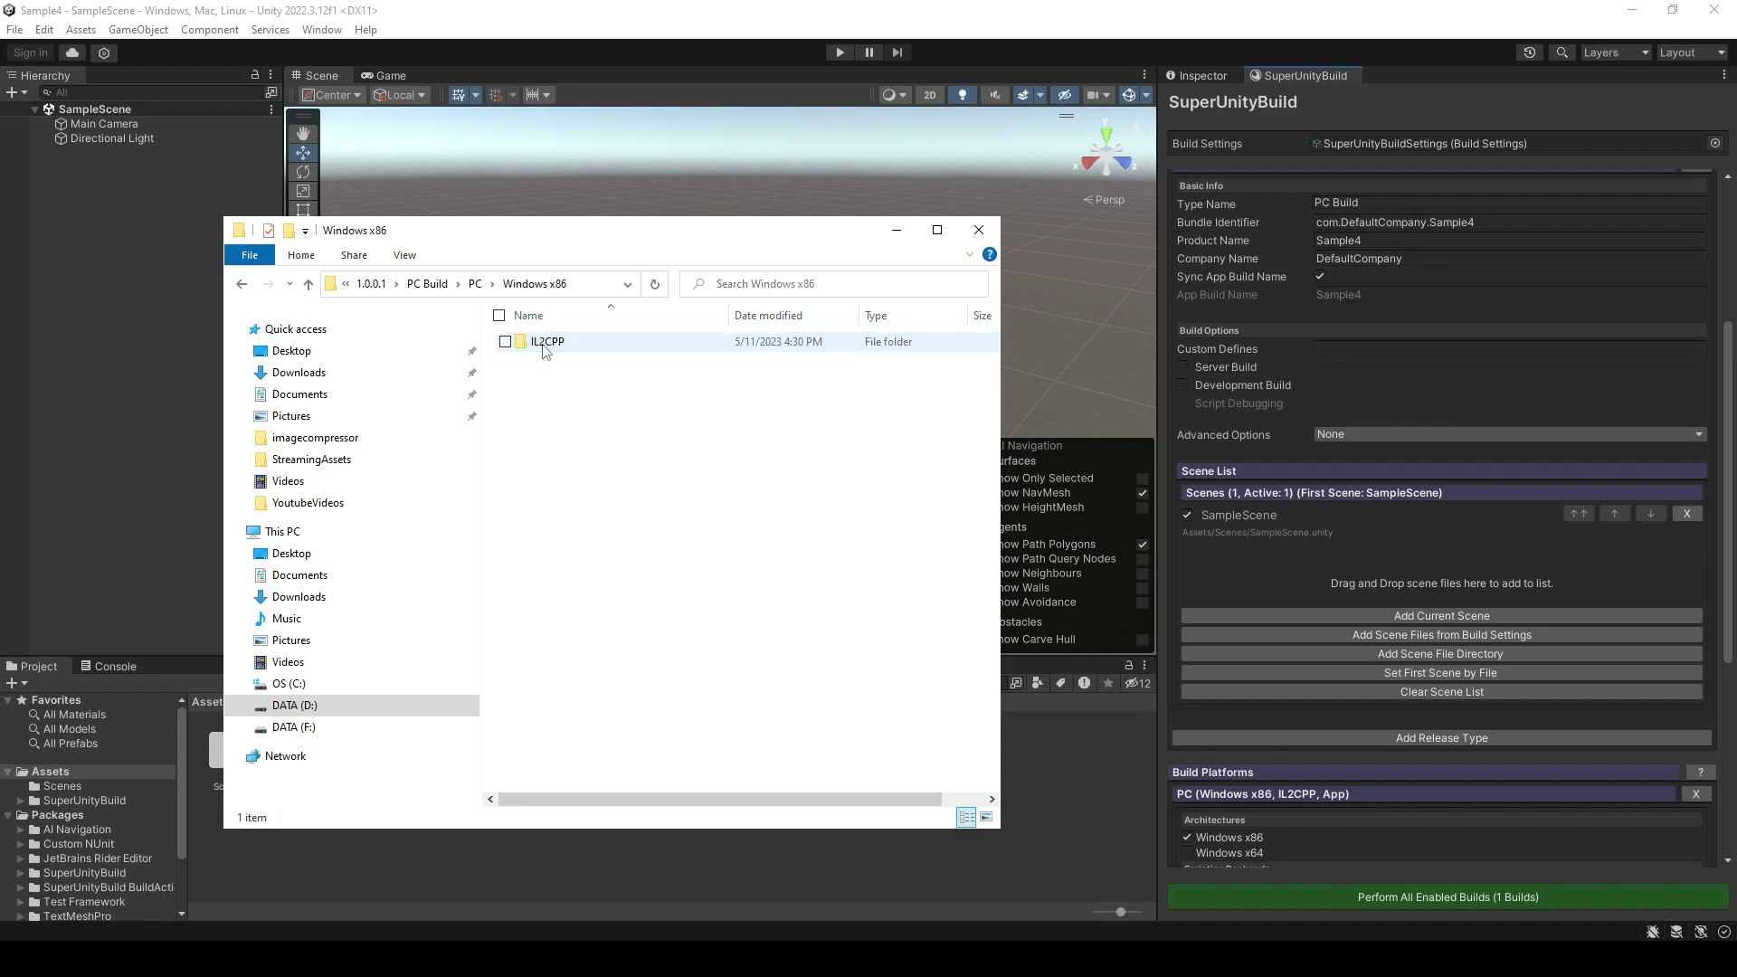
double_click(545, 344)
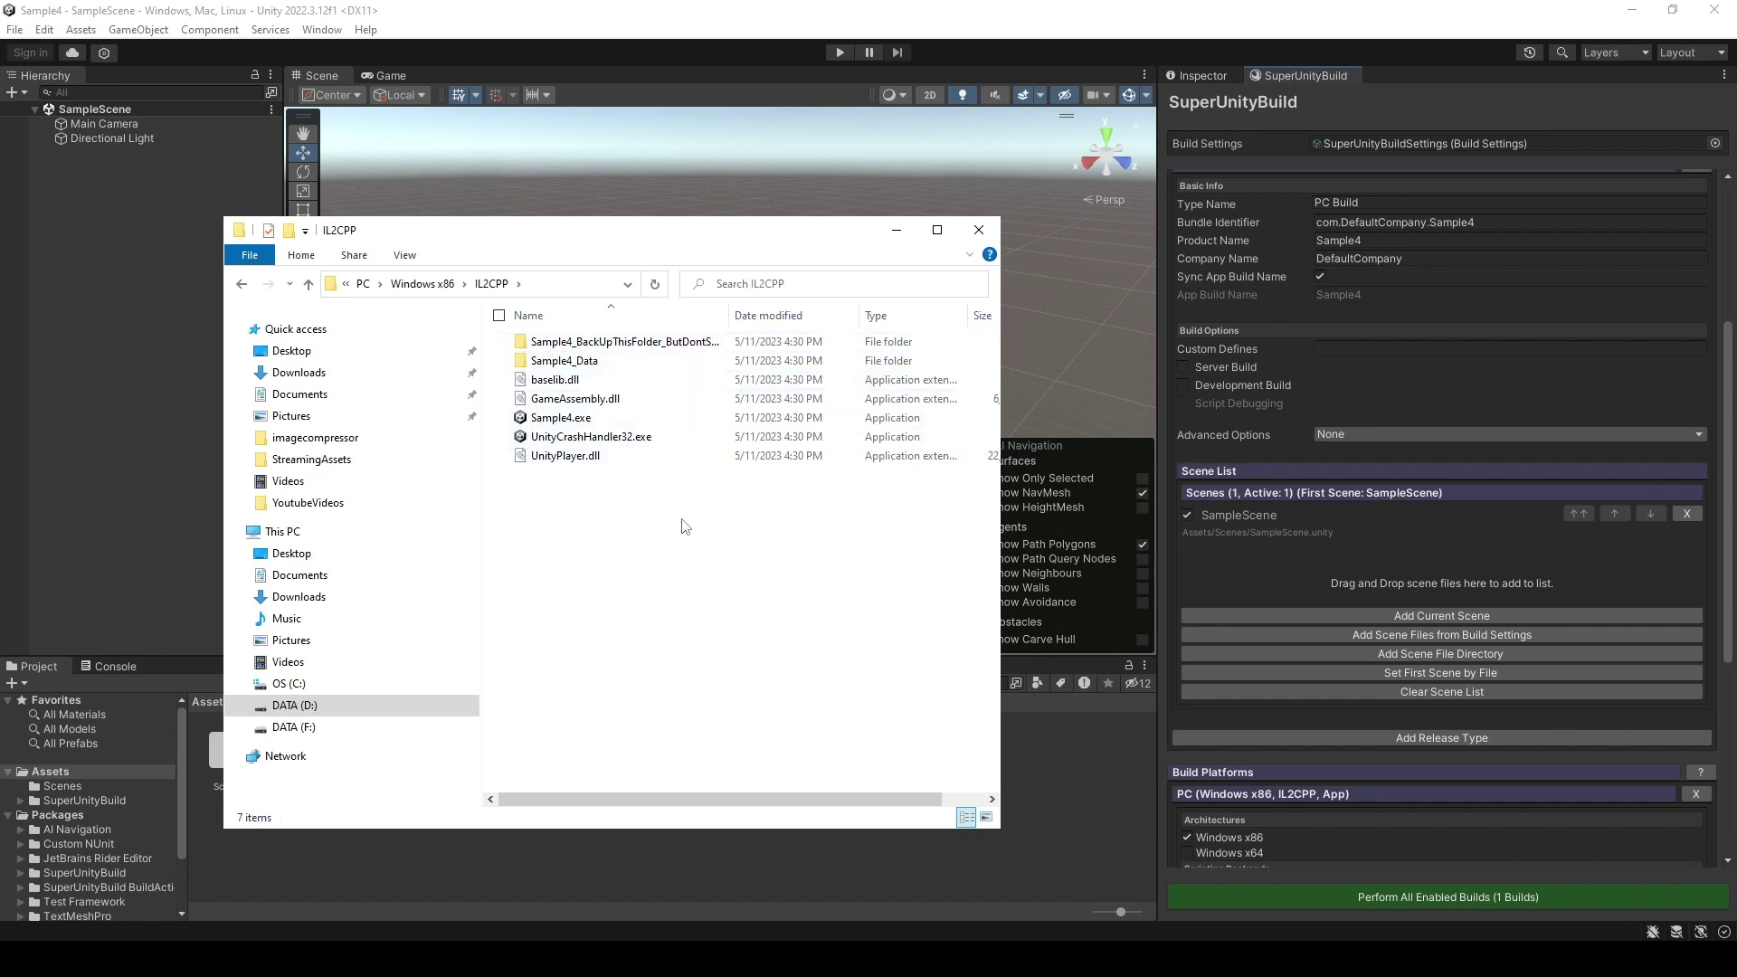
left_click_drag(729, 316, 865, 316)
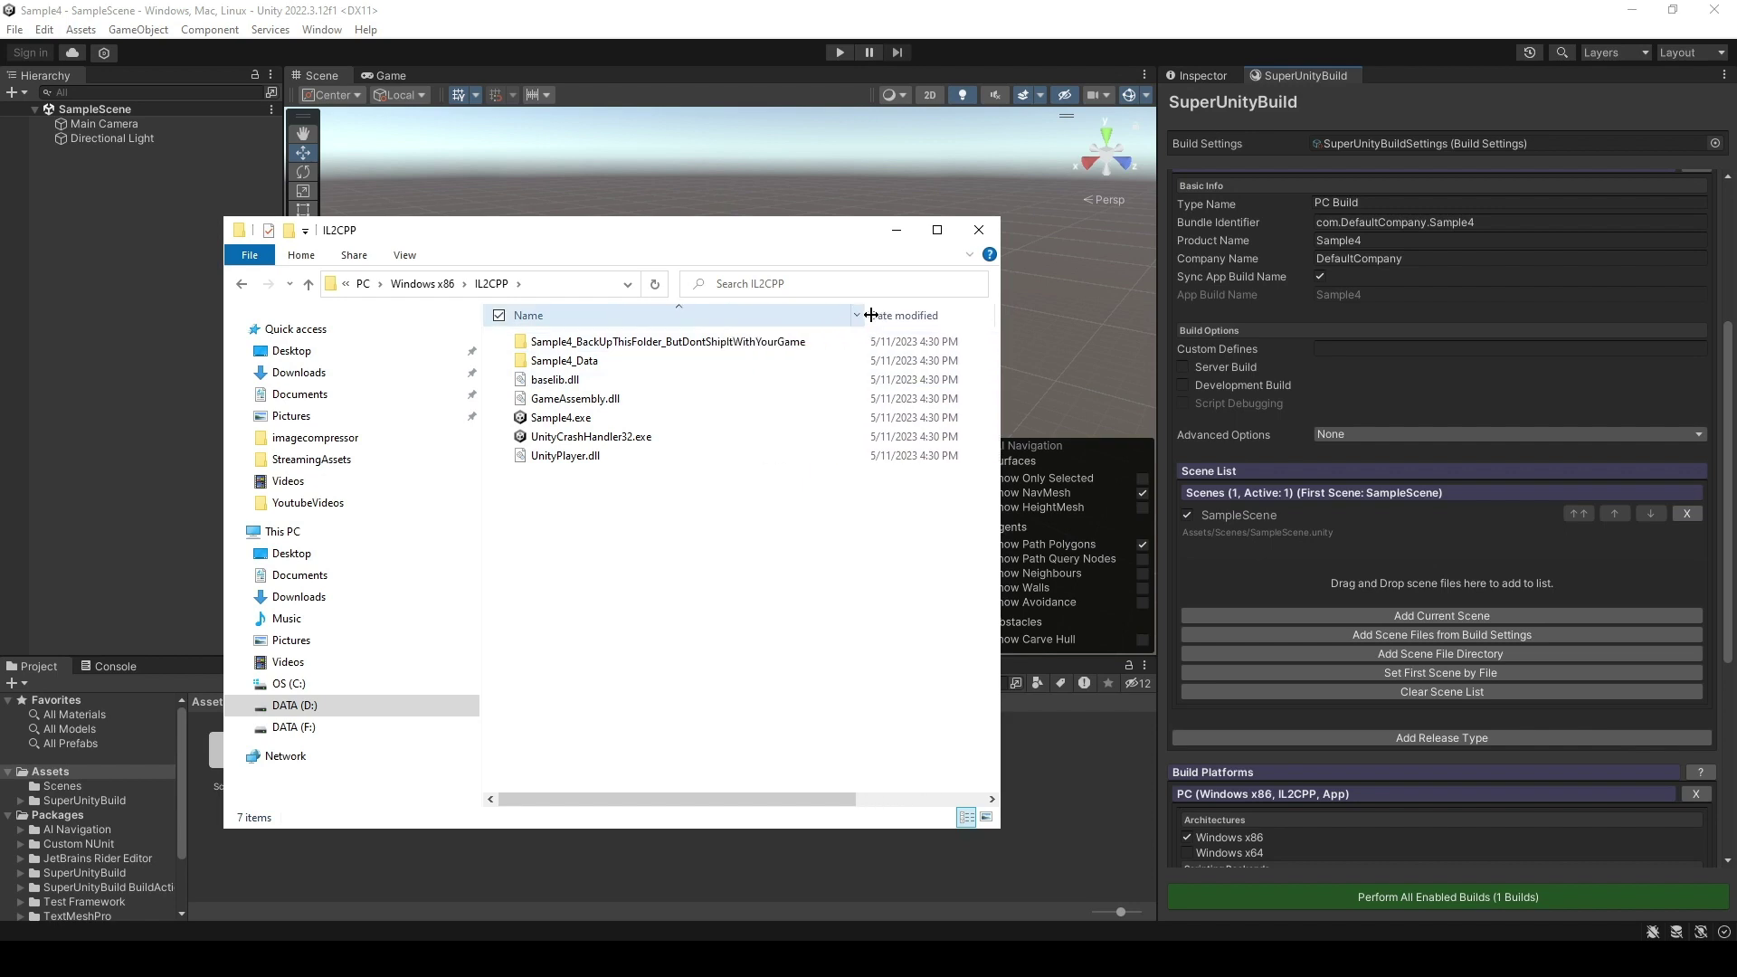